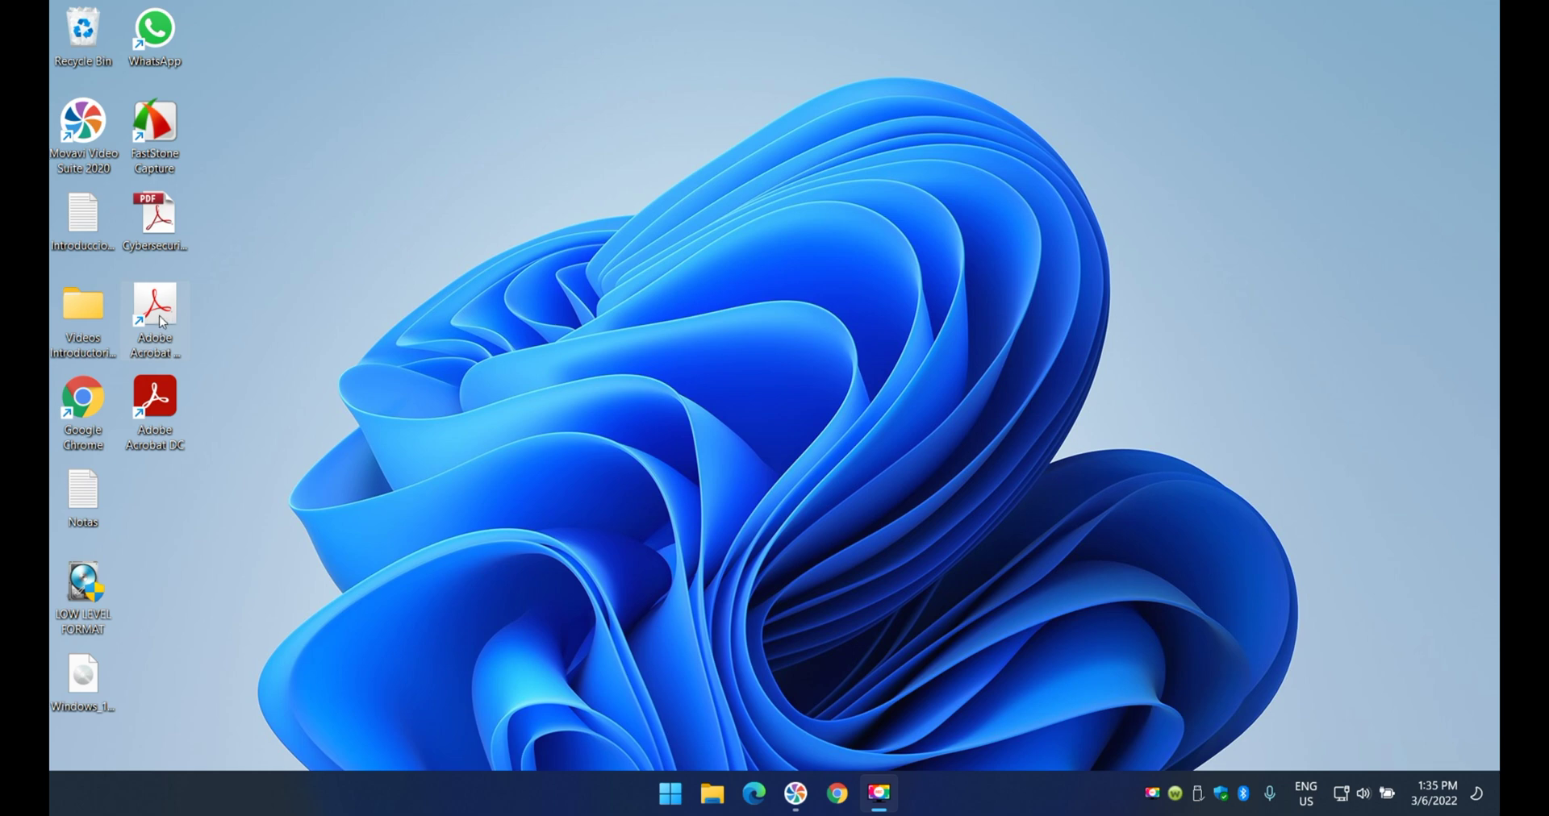
- Open the Cybersecurity-Fundamentals PDF from the desktop and bring up the settings for adding a header and footer to its pages
double_click(161, 243)
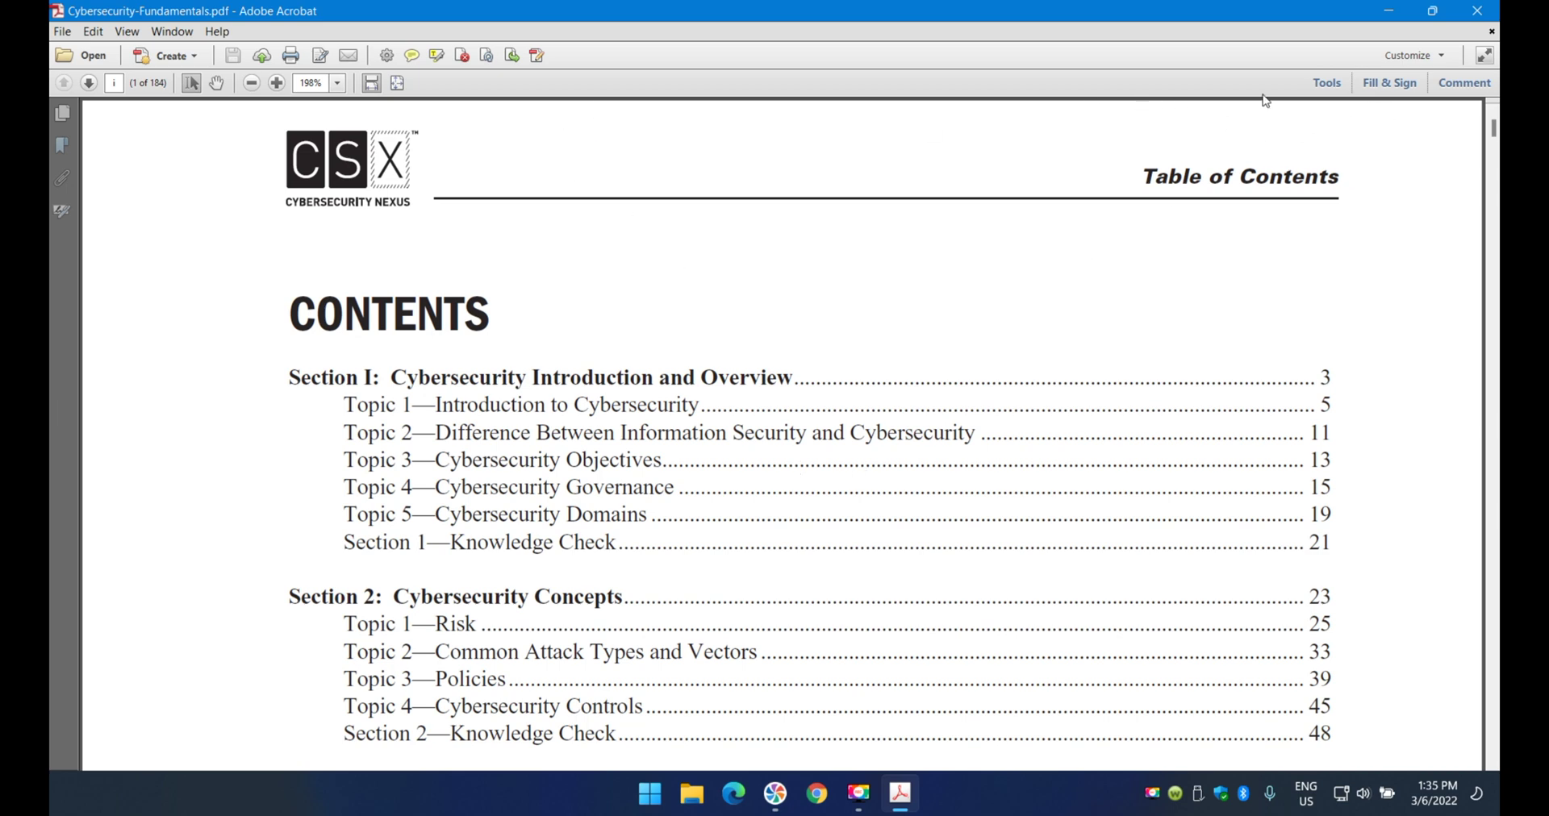
left_click(1326, 82)
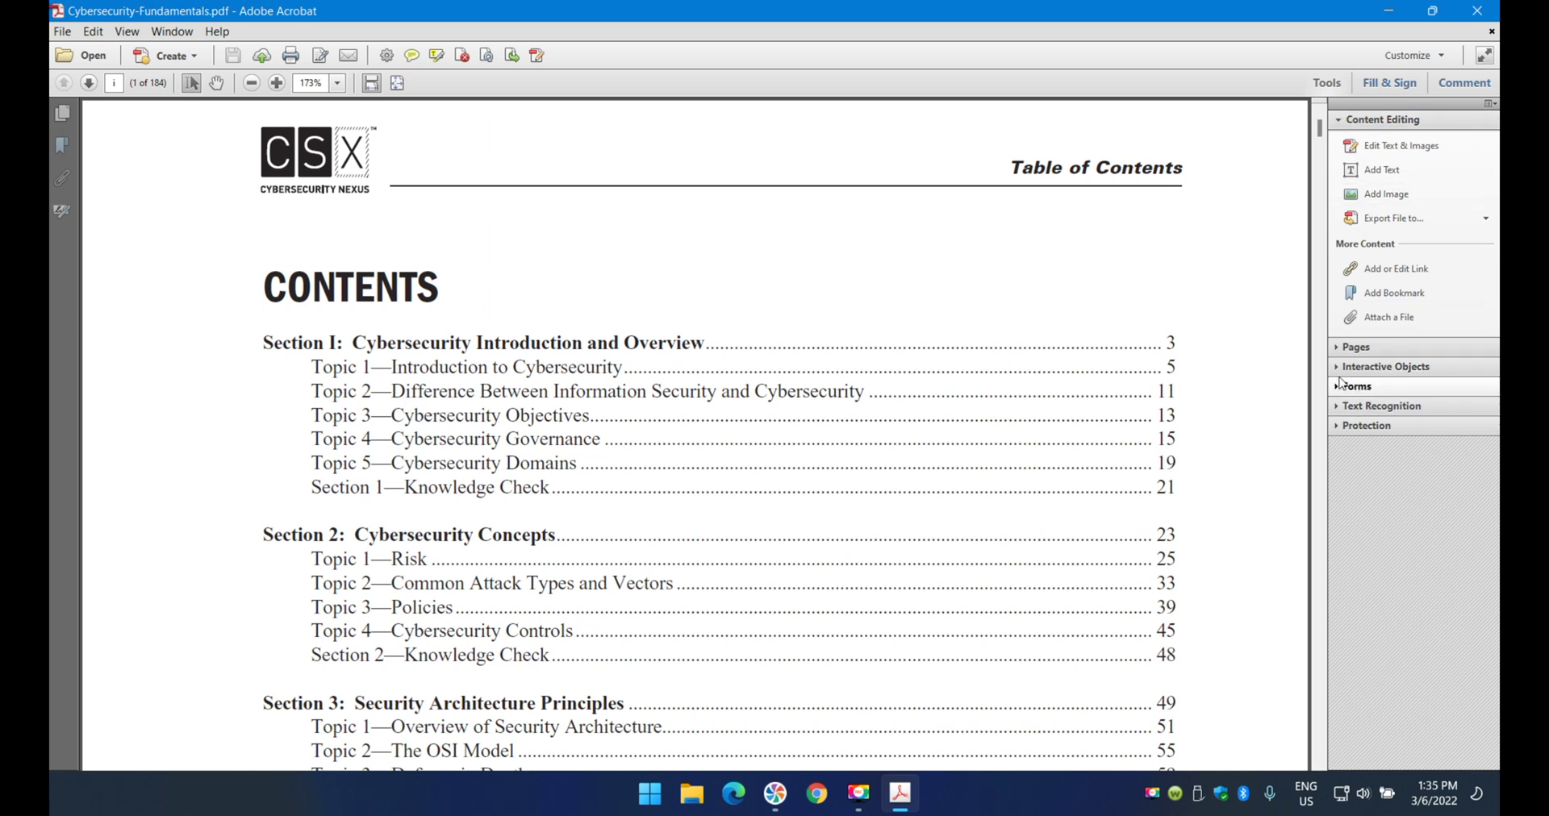
left_click(1338, 347)
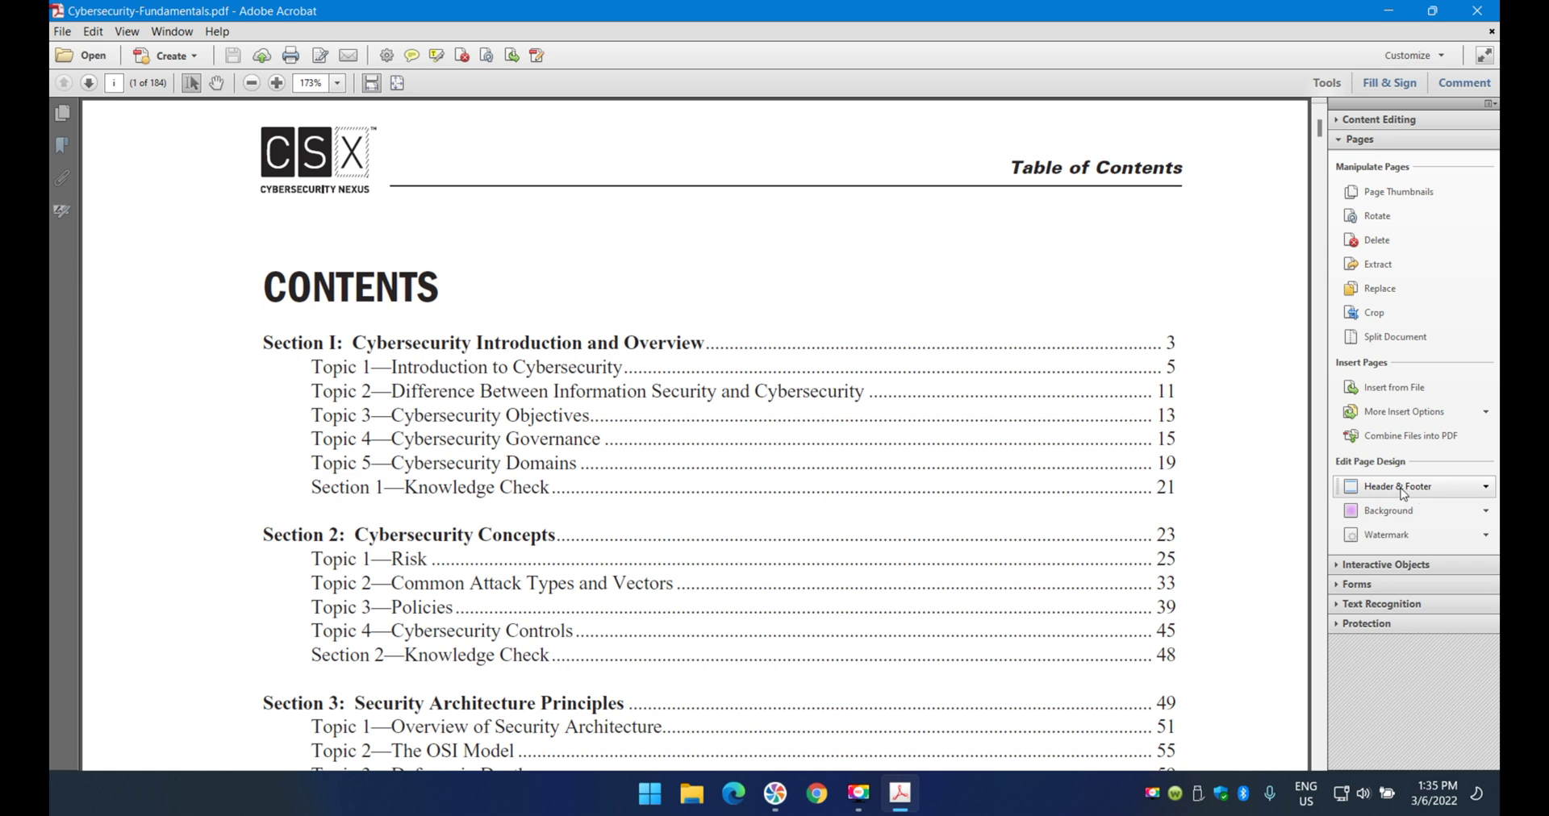
left_click(1401, 495)
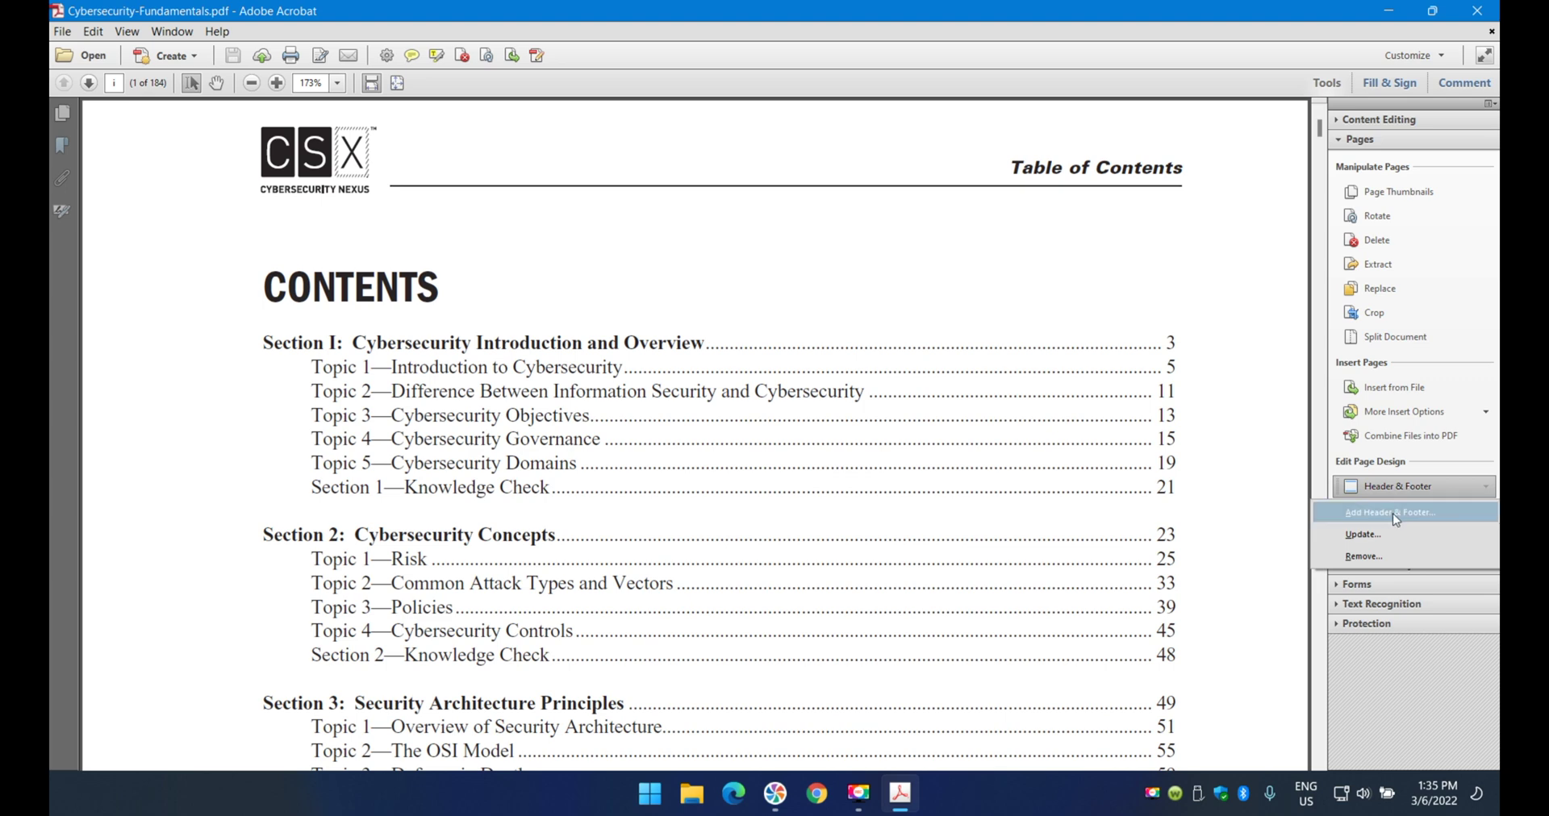
left_click(1393, 513)
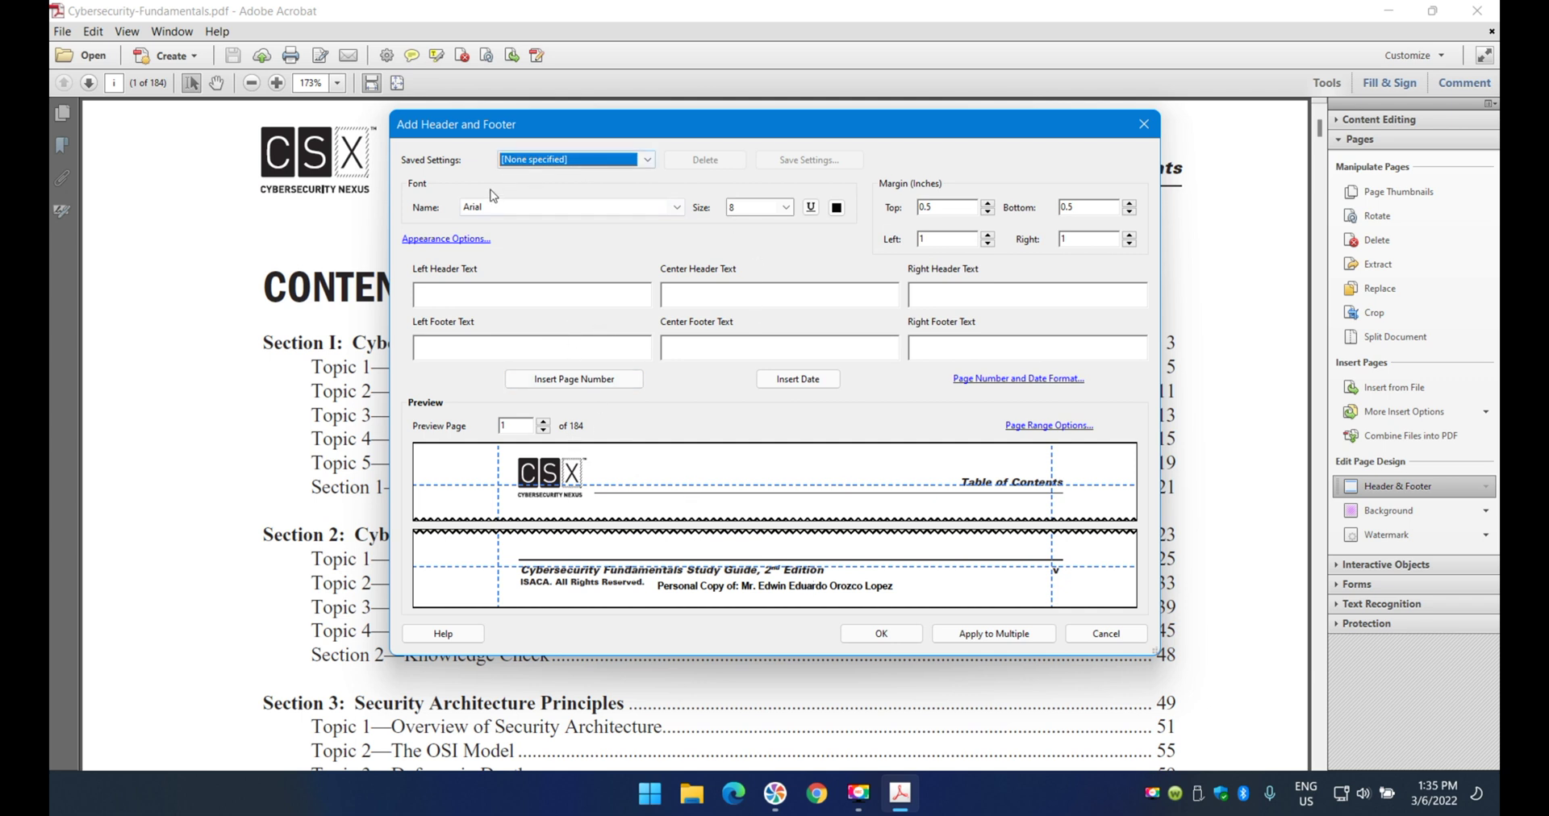
- Keep Arial as the header and footer font and set its size to 14
left_click(655, 210)
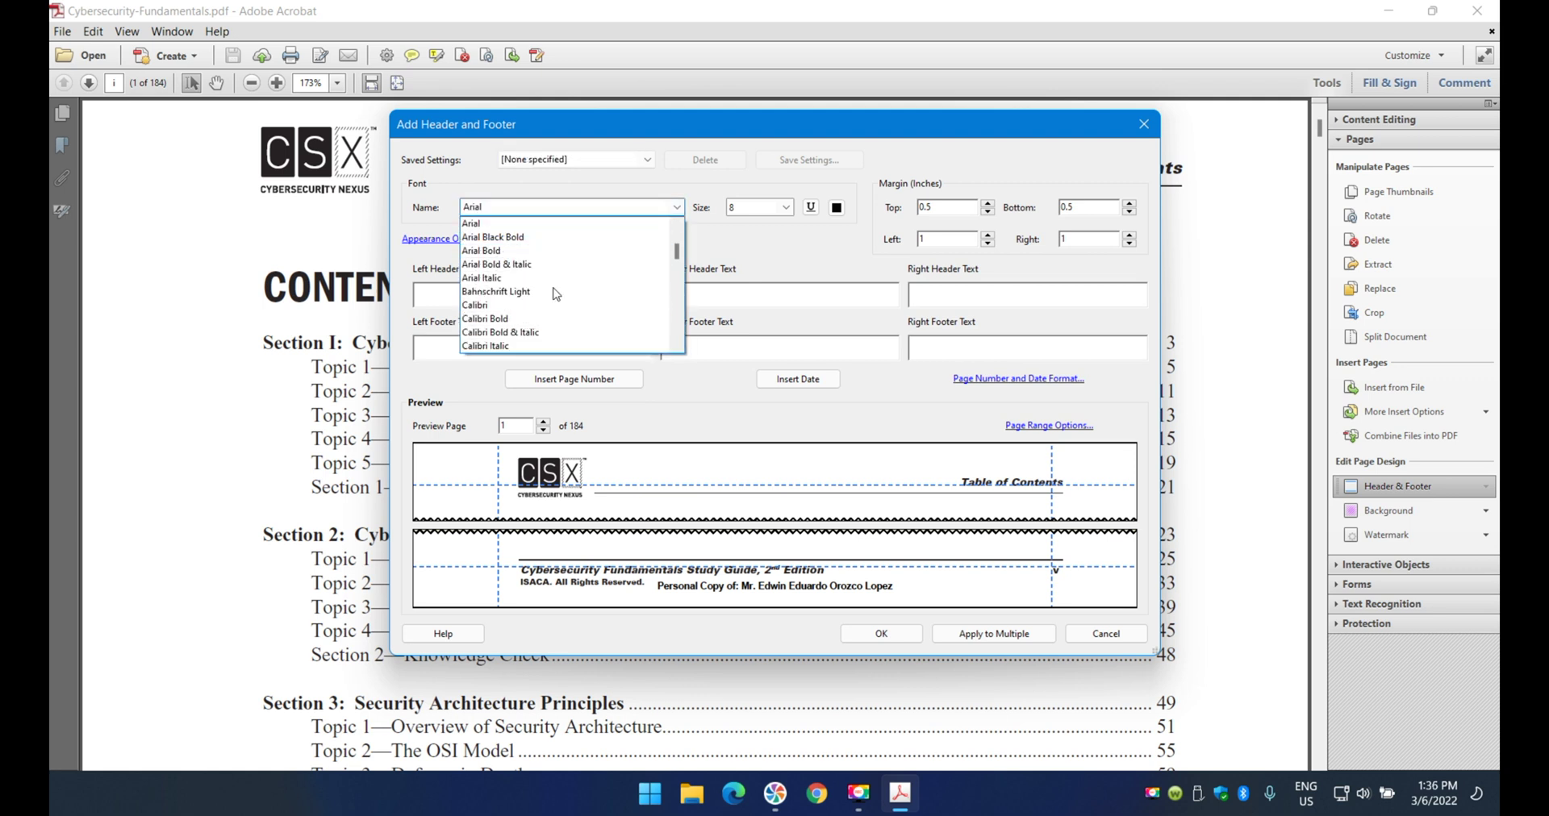
left_click(644, 188)
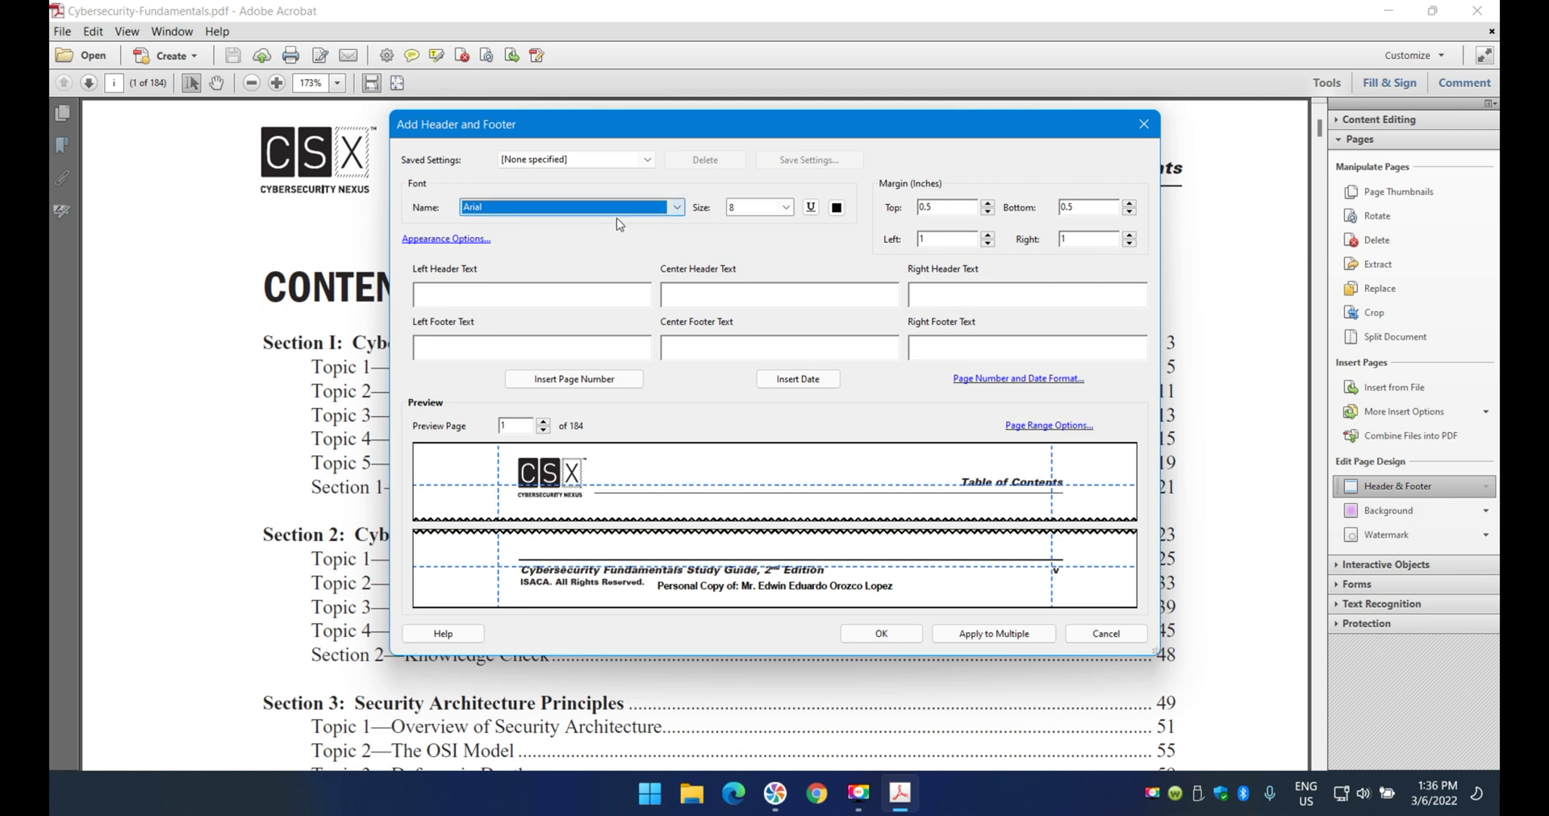
left_click(786, 208)
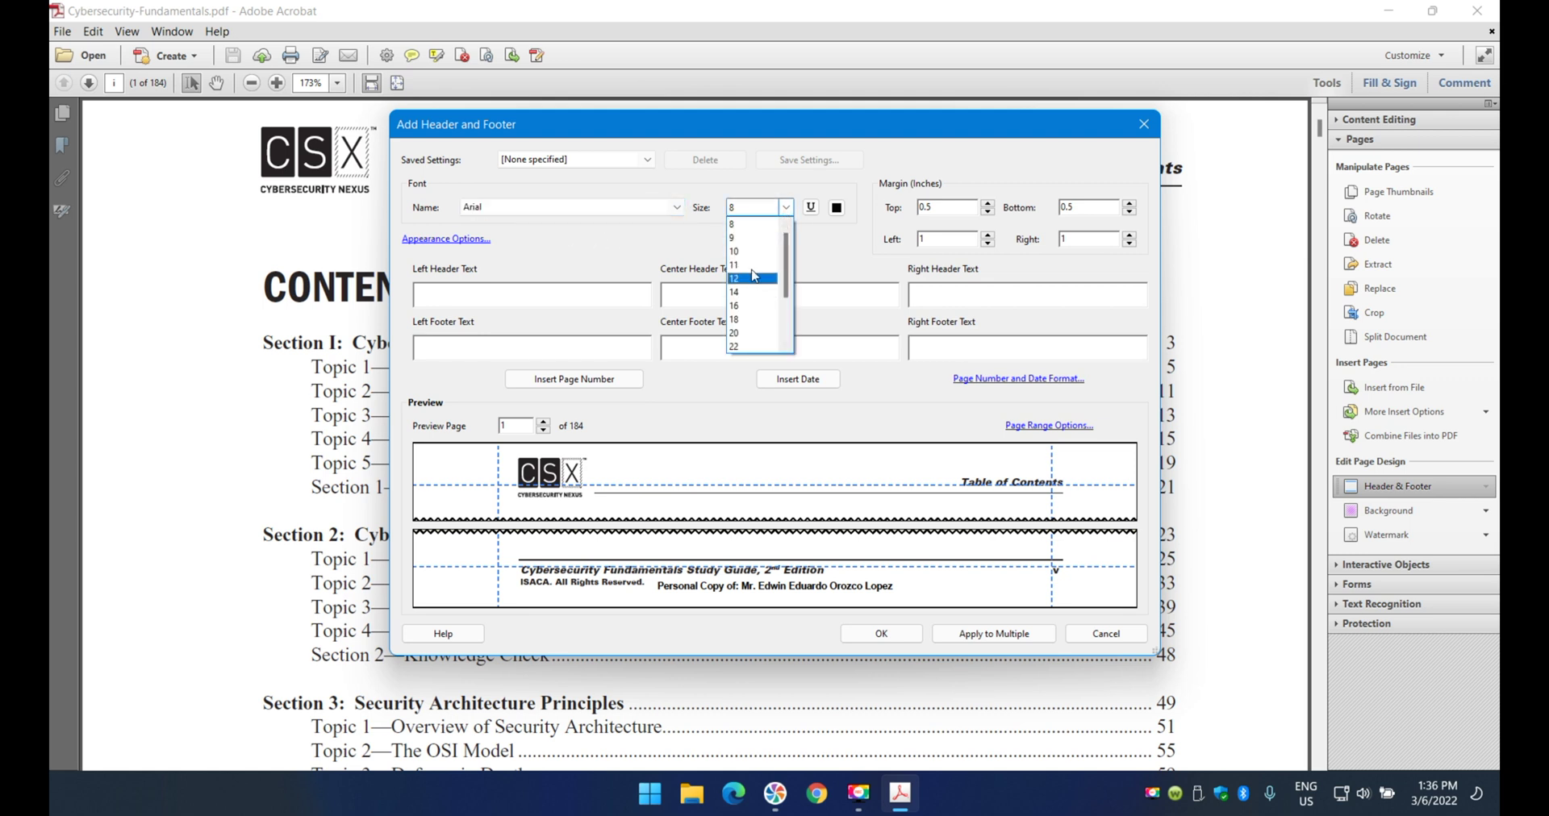
left_click(745, 294)
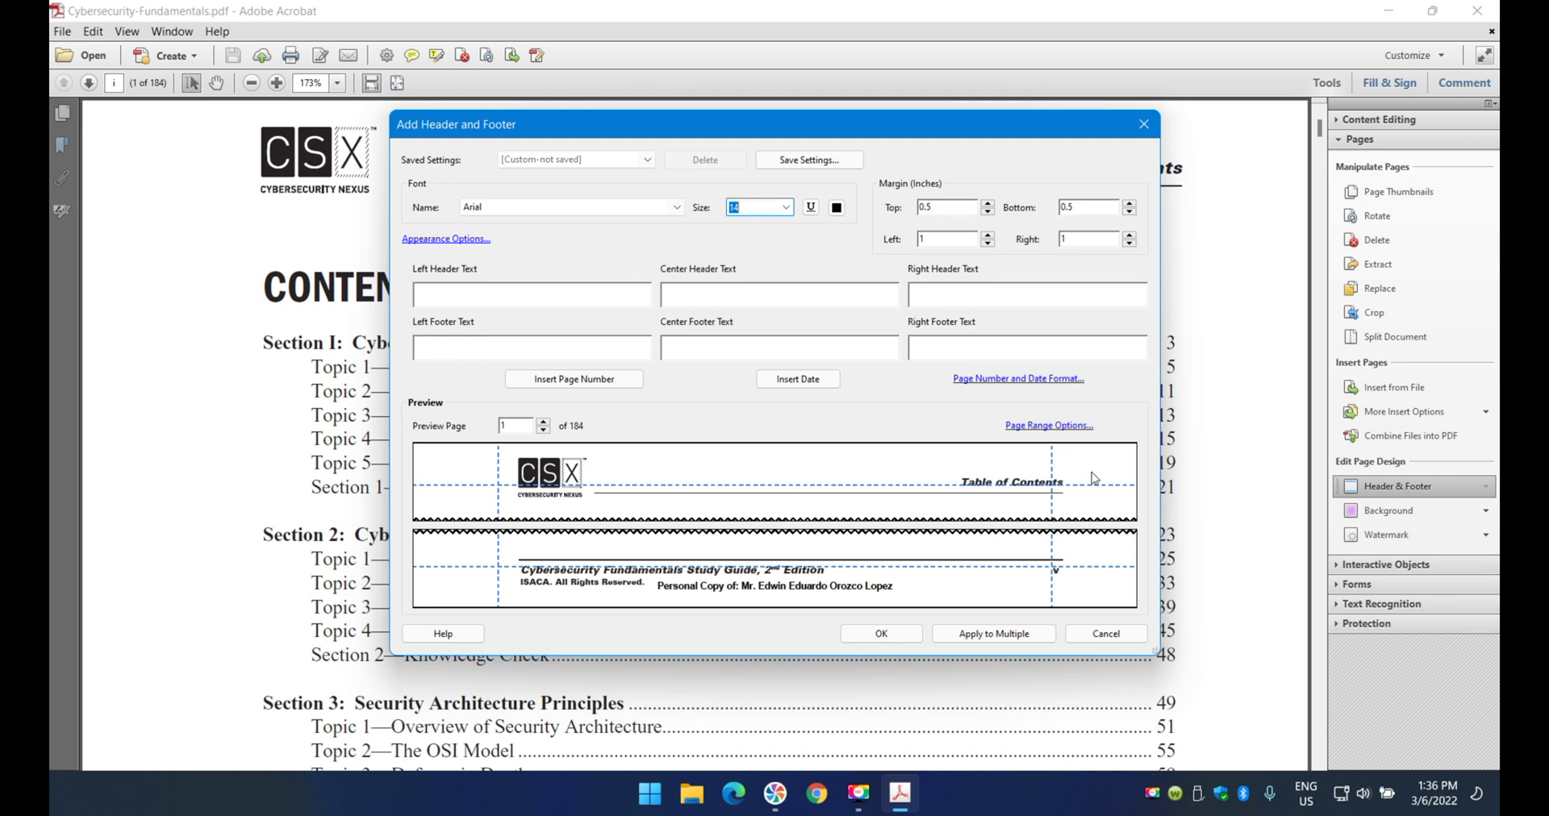
- Insert an automatic page number into the right header text of the document
left_click(694, 292)
left_click(615, 382)
left_click(939, 296)
- Reduce the right margin of the header to 0.2 inches
left_click(1129, 243)
left_click(1130, 243)
left_click(1130, 243)
left_click(1129, 243)
left_click(1130, 243)
left_click(1130, 243)
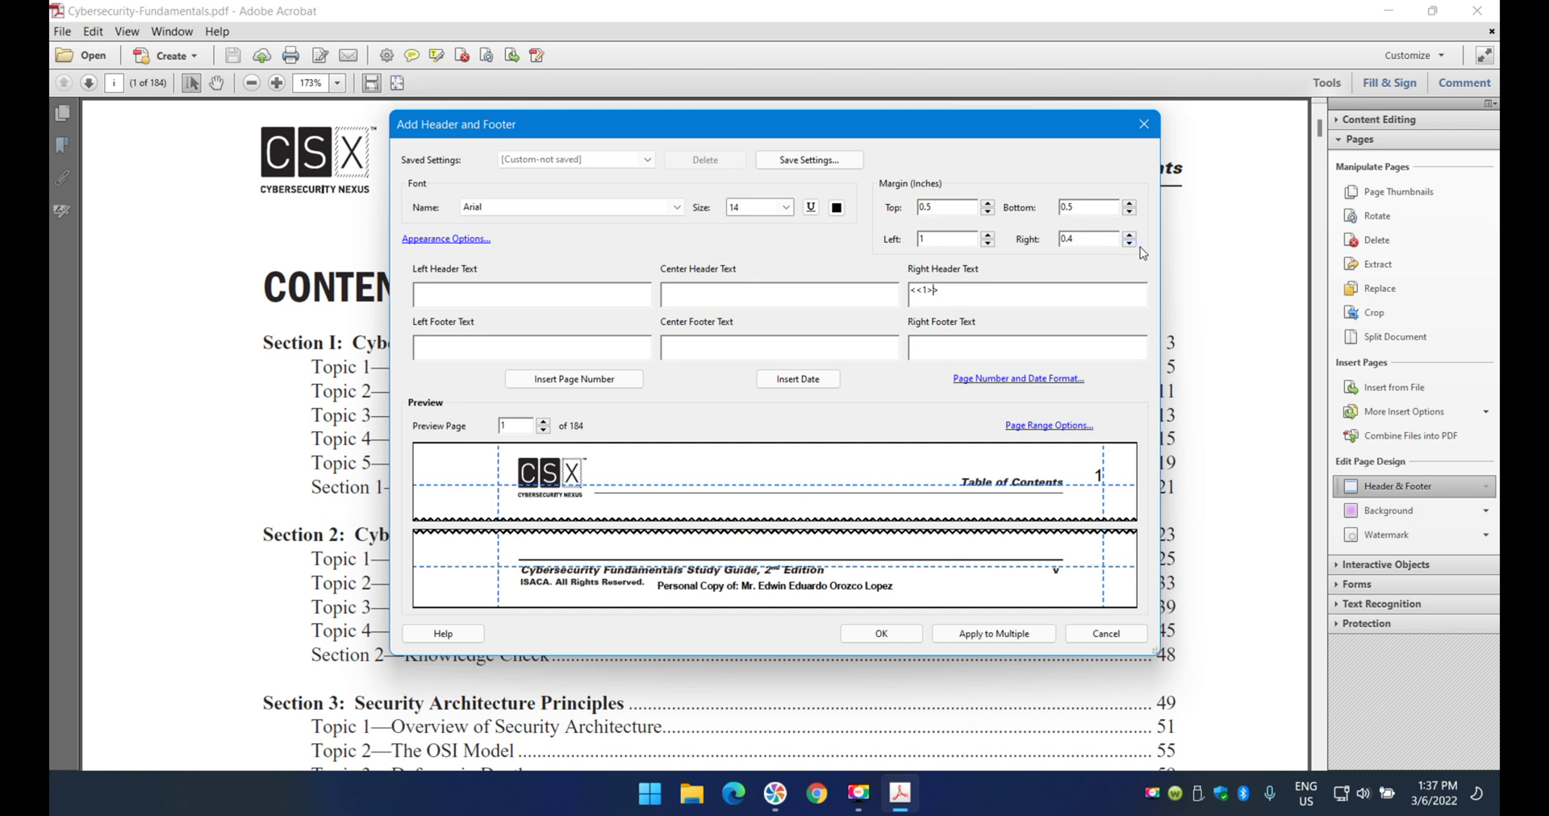
left_click(1130, 244)
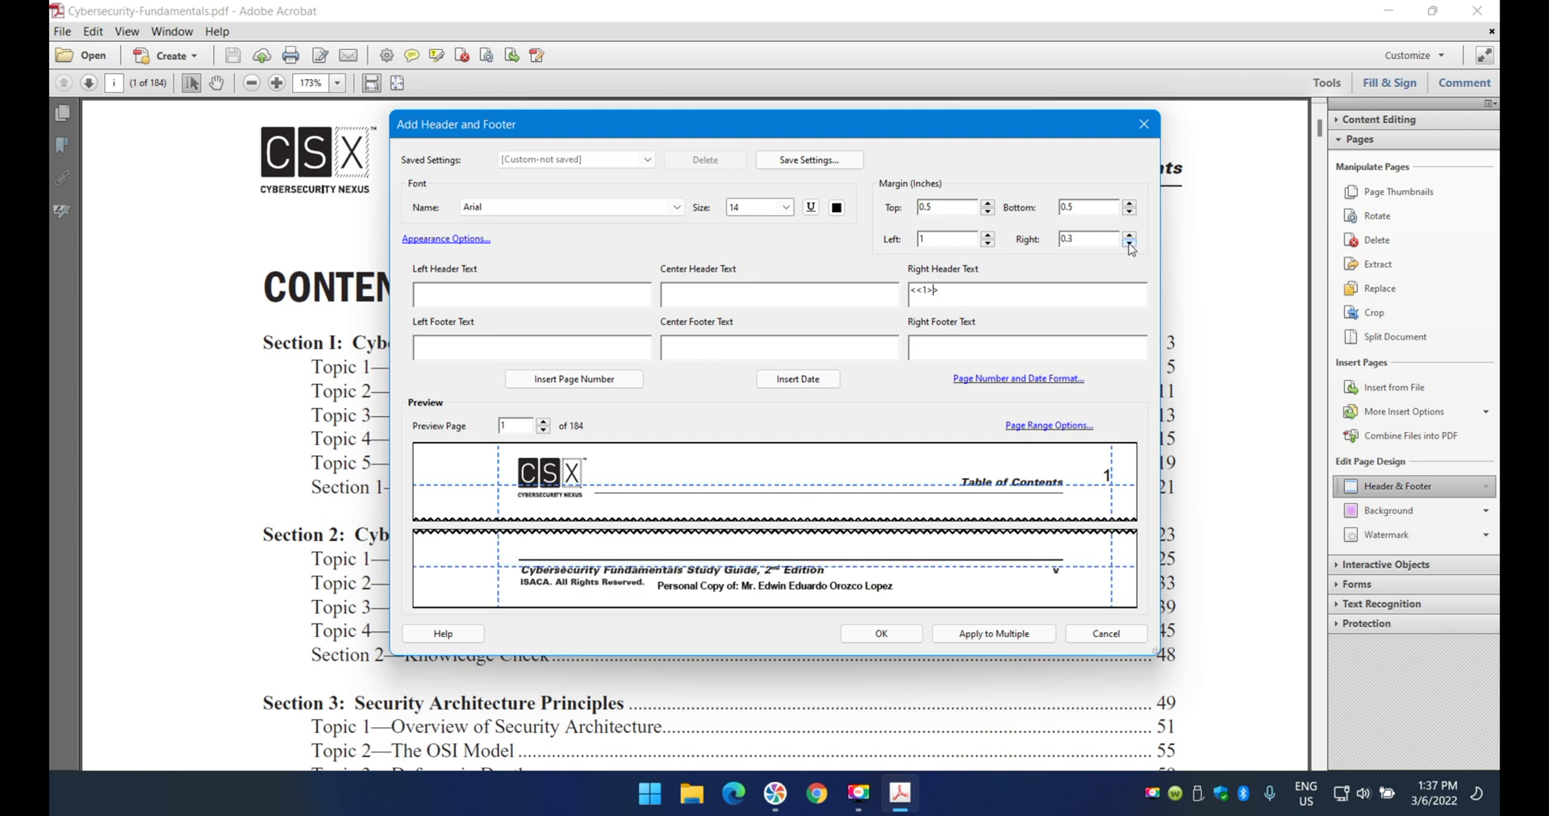
left_click(1129, 244)
- Check the page number and date format options, and try a page range starting at page 2, cancelling both
left_click(991, 384)
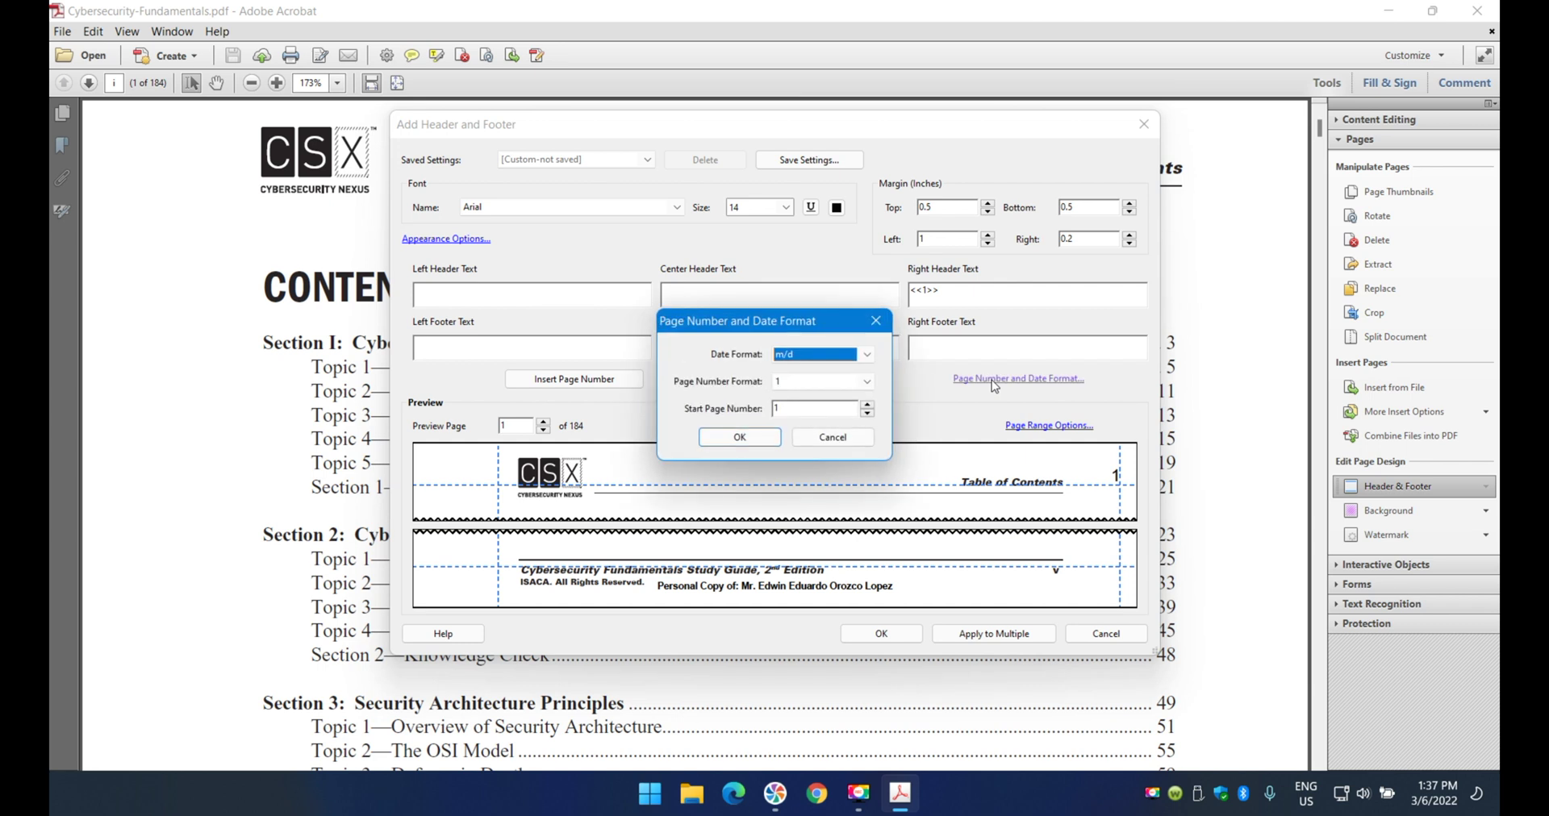
left_click(832, 438)
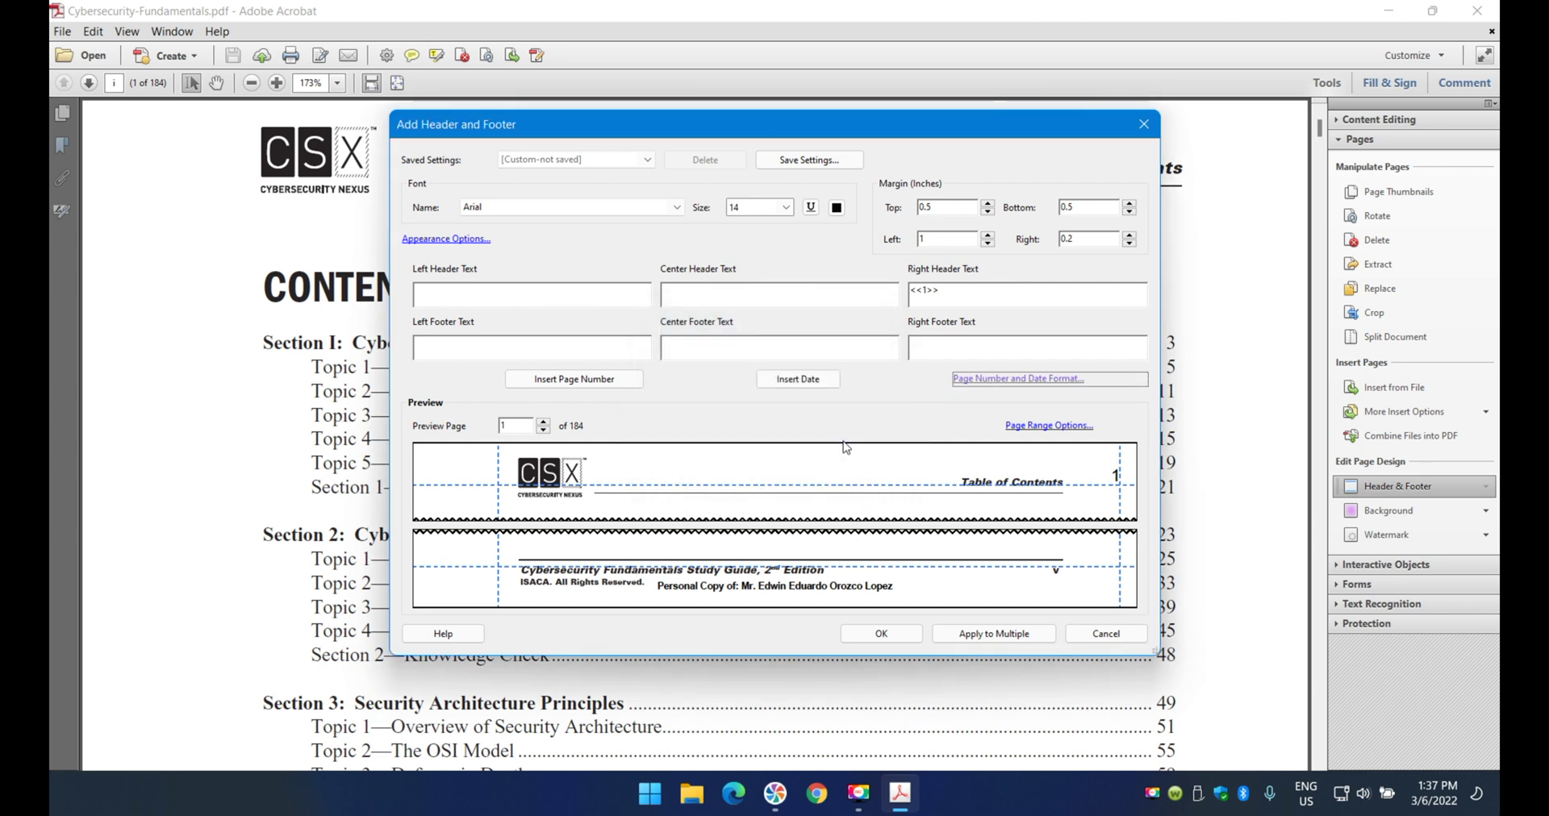
left_click(1032, 429)
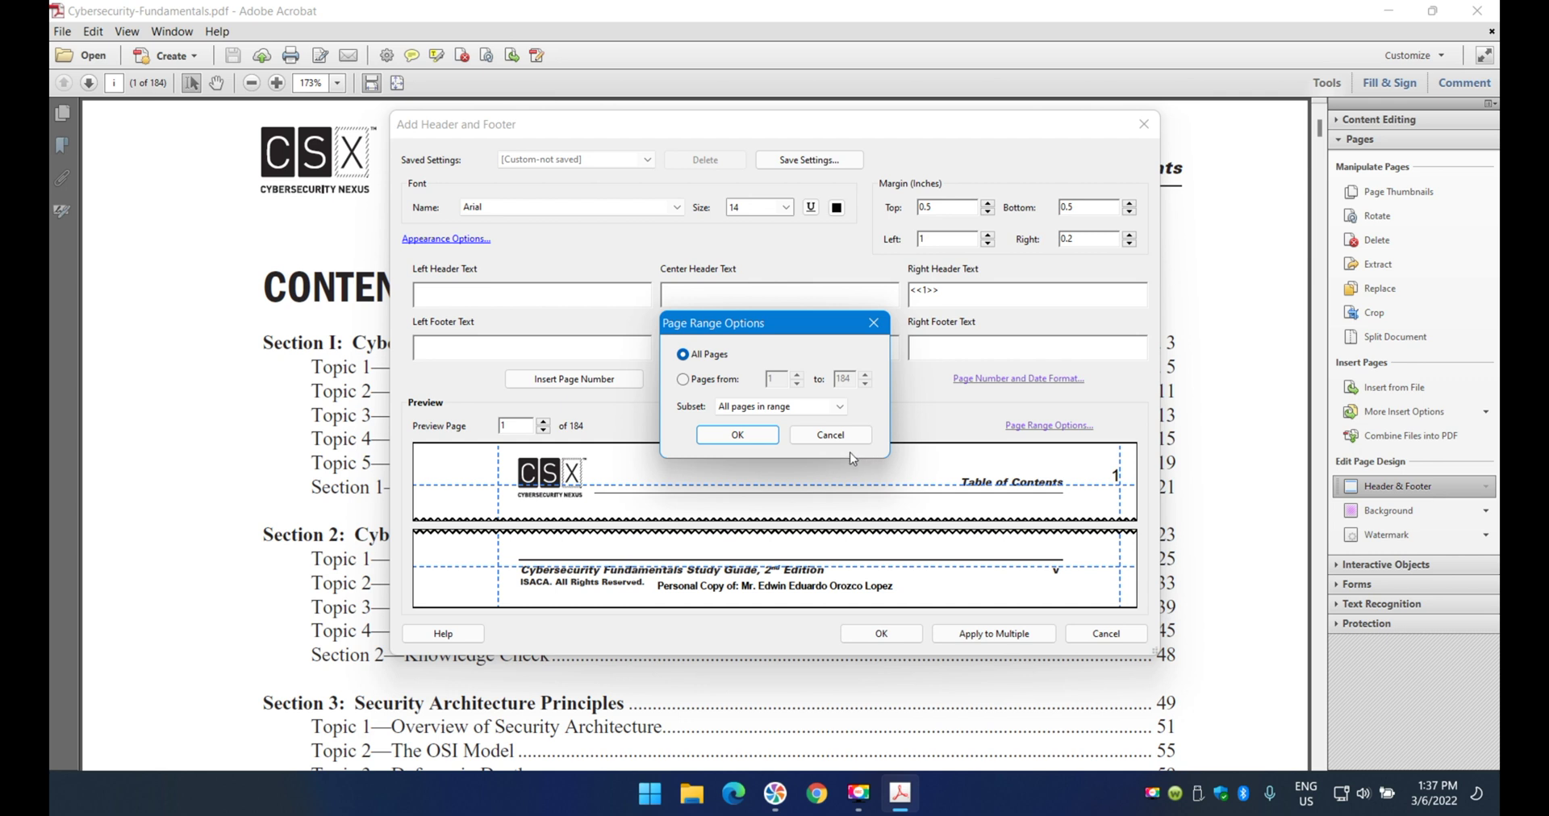
left_click(686, 380)
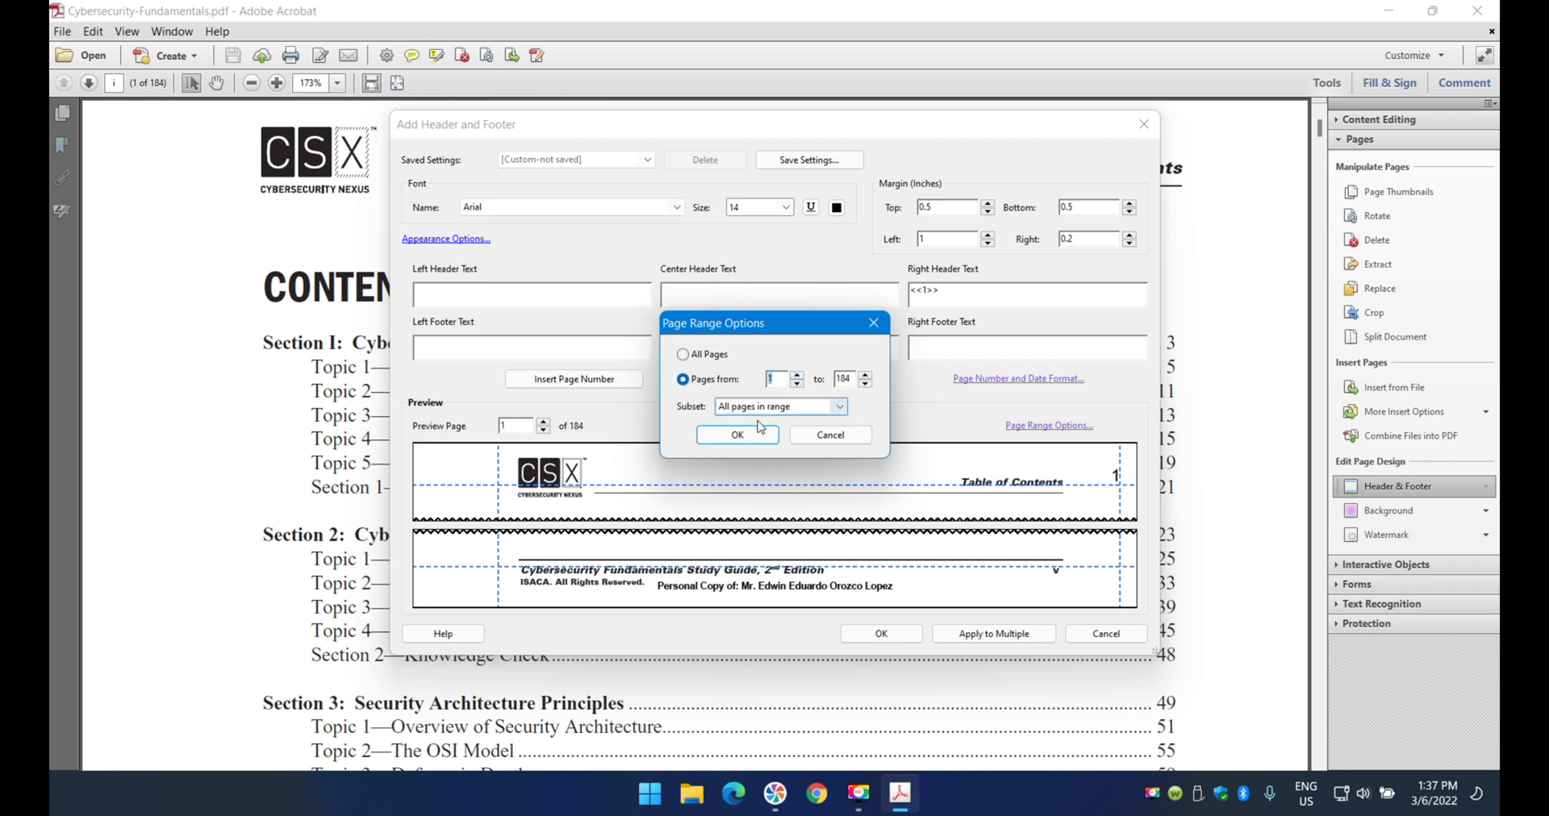
left_click(796, 375)
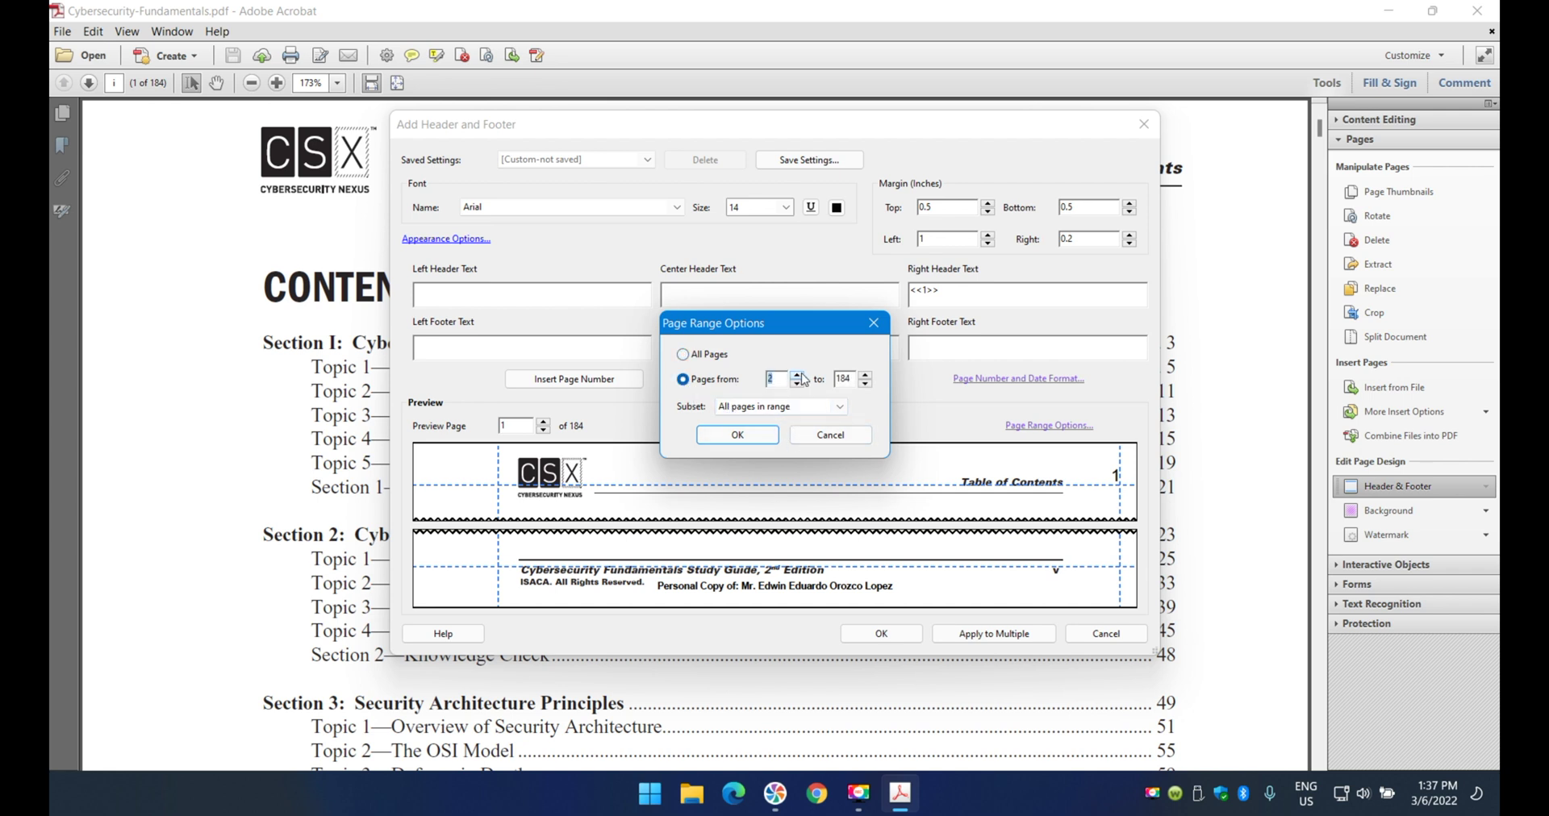
left_click(831, 437)
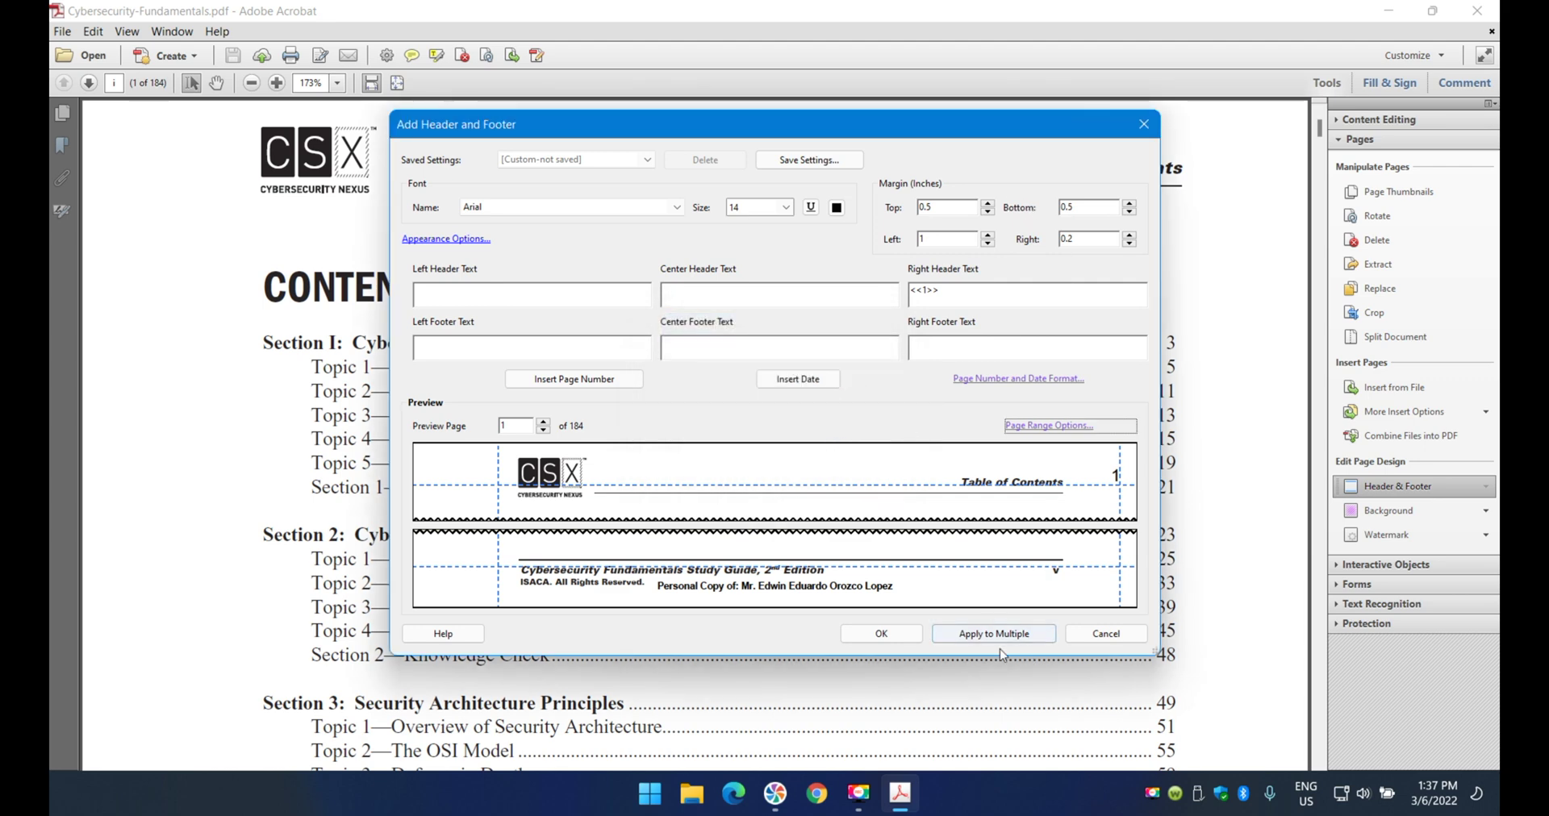
- Apply the page numbering to the document, check the numbers on the first four pages, and return to the first page
left_click(881, 634)
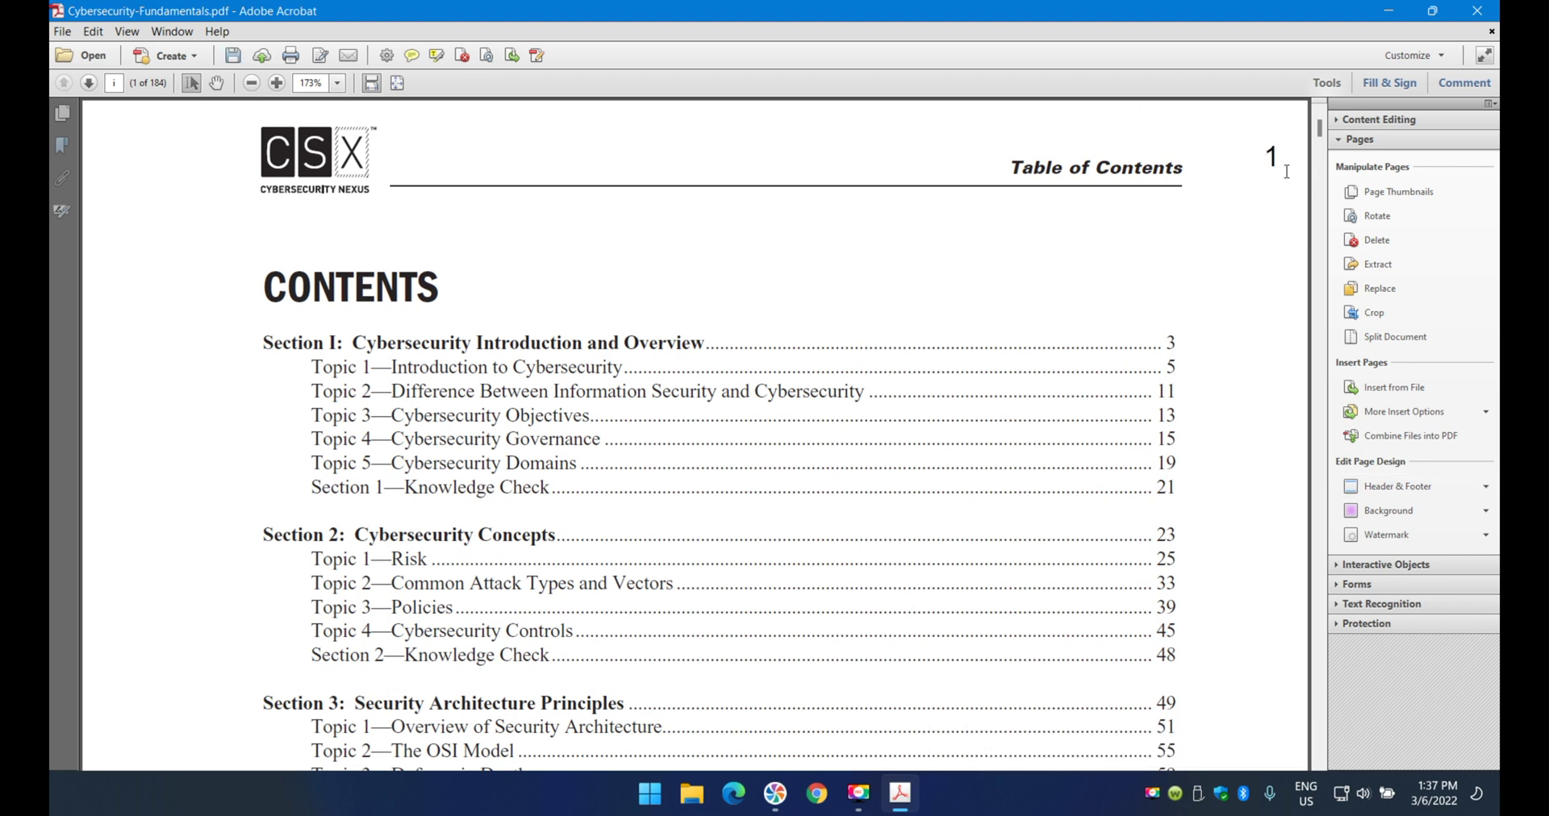
left_click(89, 84)
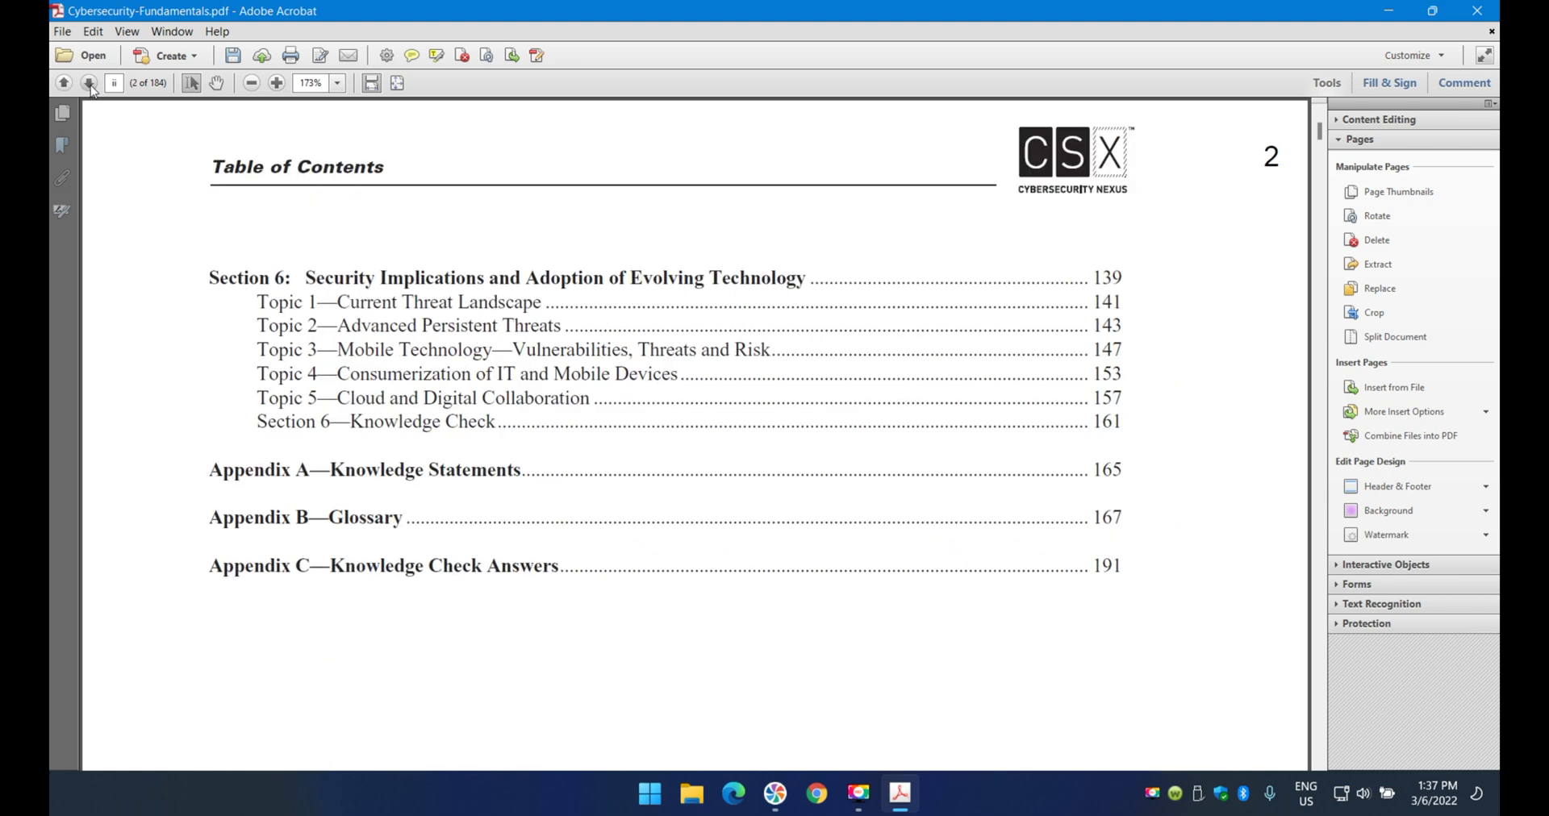
left_click(90, 84)
left_click(90, 84)
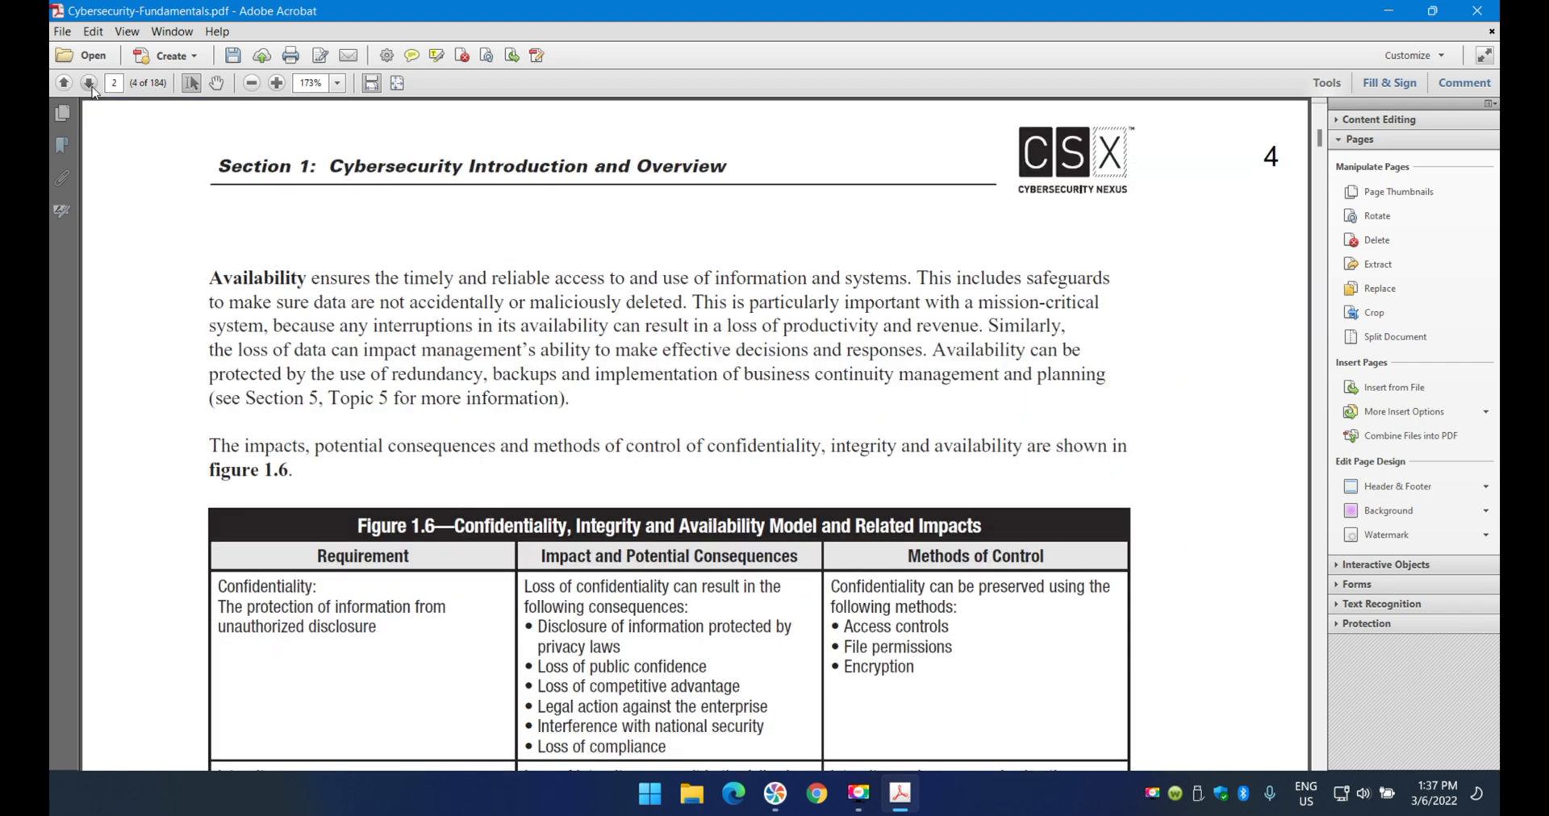
left_click(69, 86)
left_click(70, 86)
left_click(69, 85)
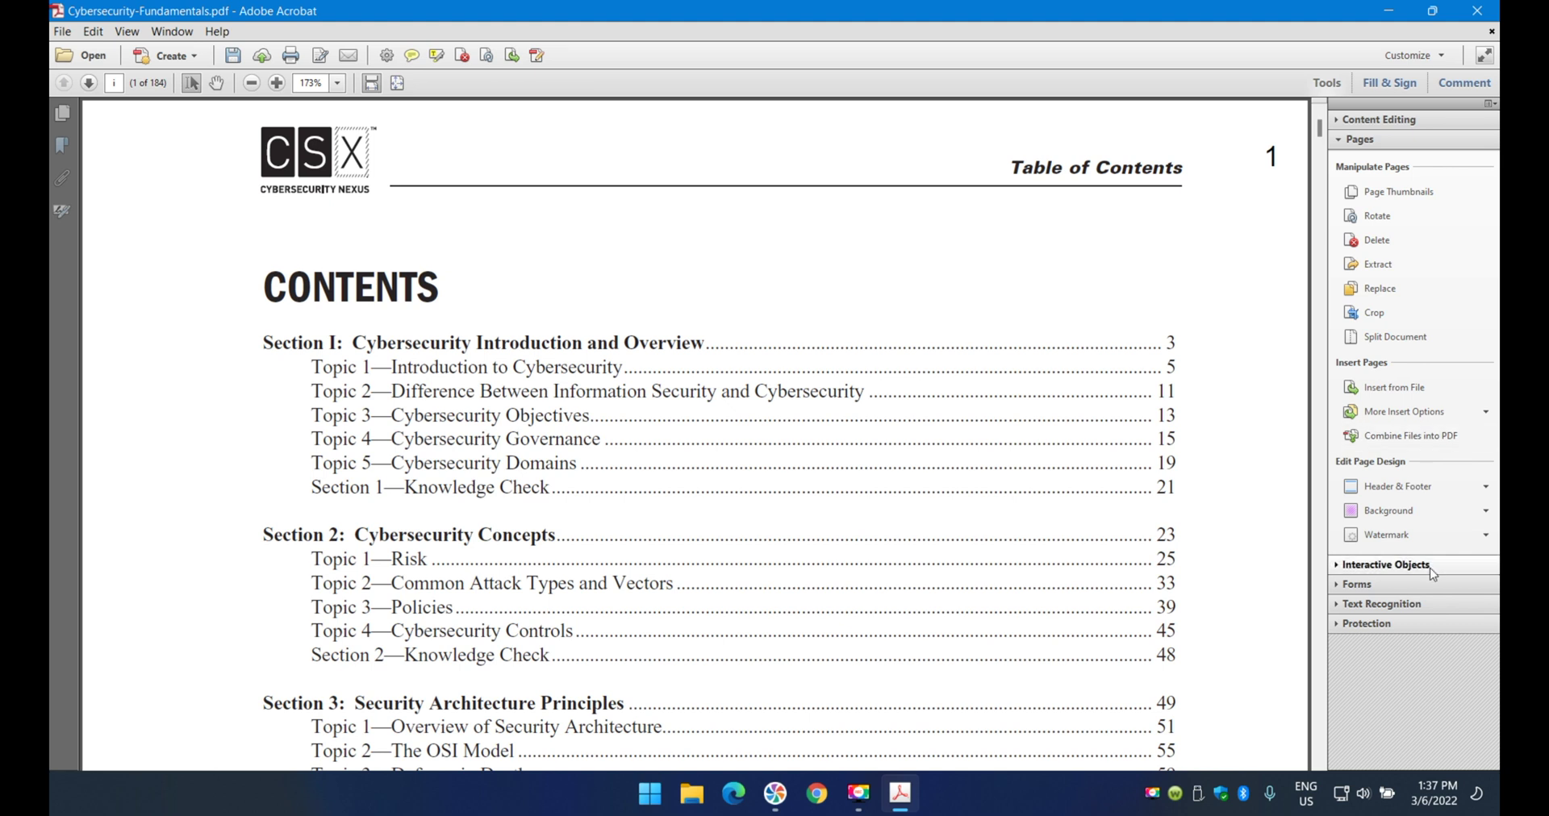
- Update the existing header with a larger right margin so the page number sits just beside the Table of Contents title
left_click(1469, 486)
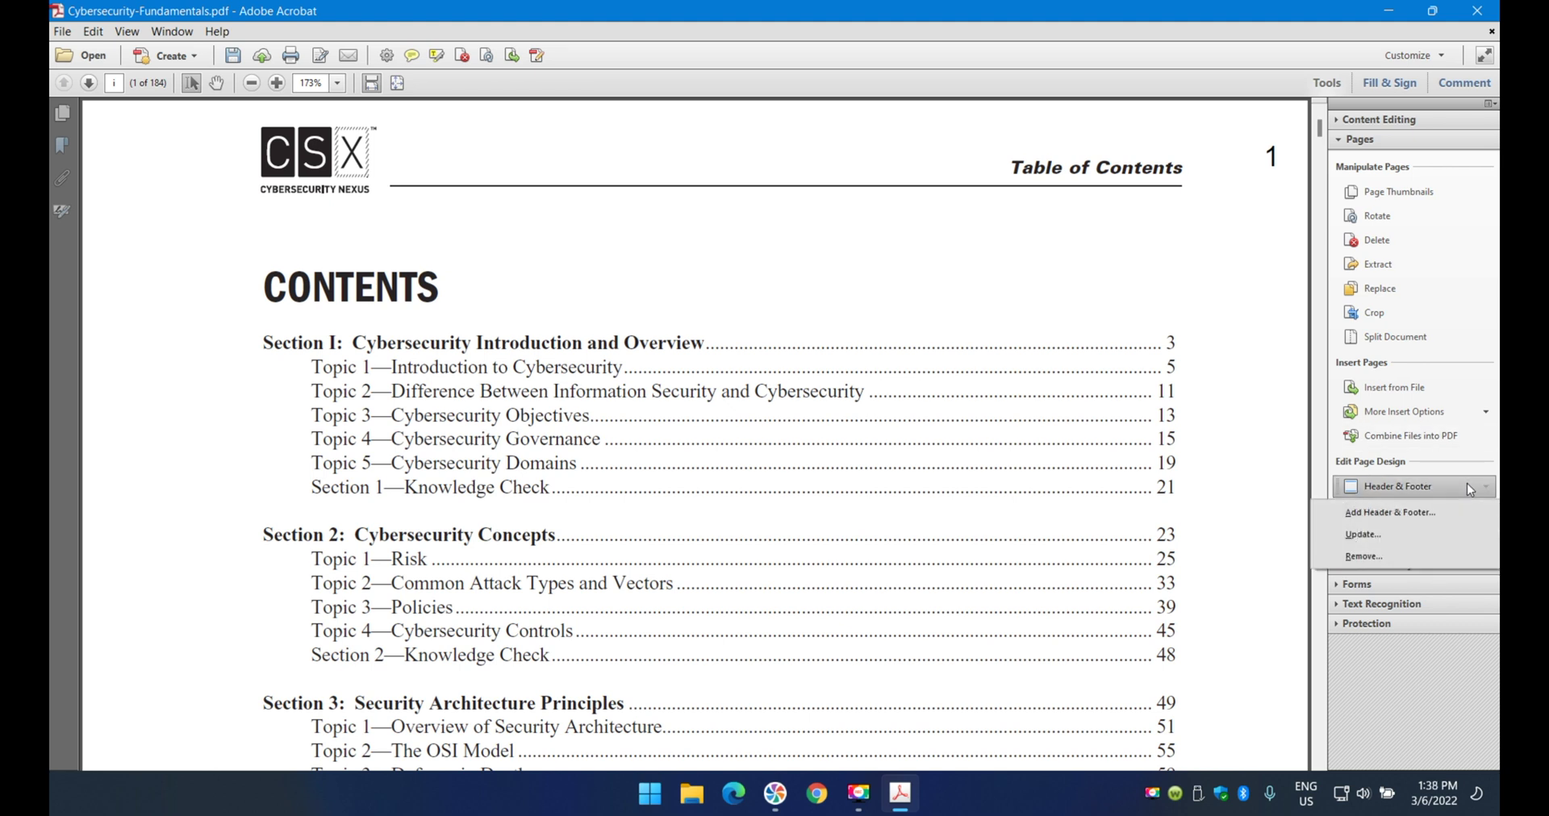
left_click(1386, 537)
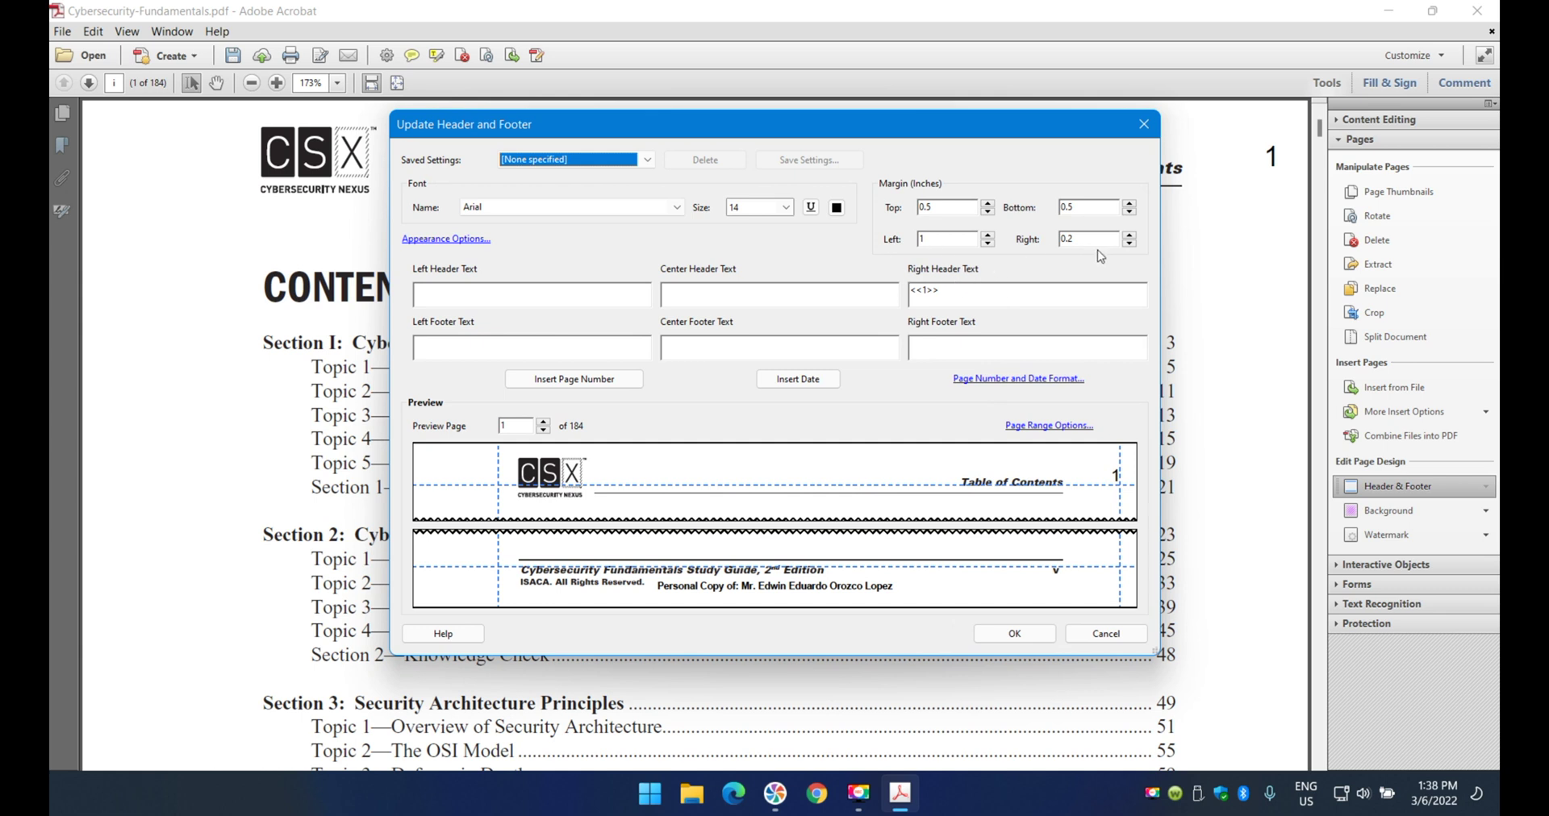
left_click(1131, 236)
left_click(1131, 236)
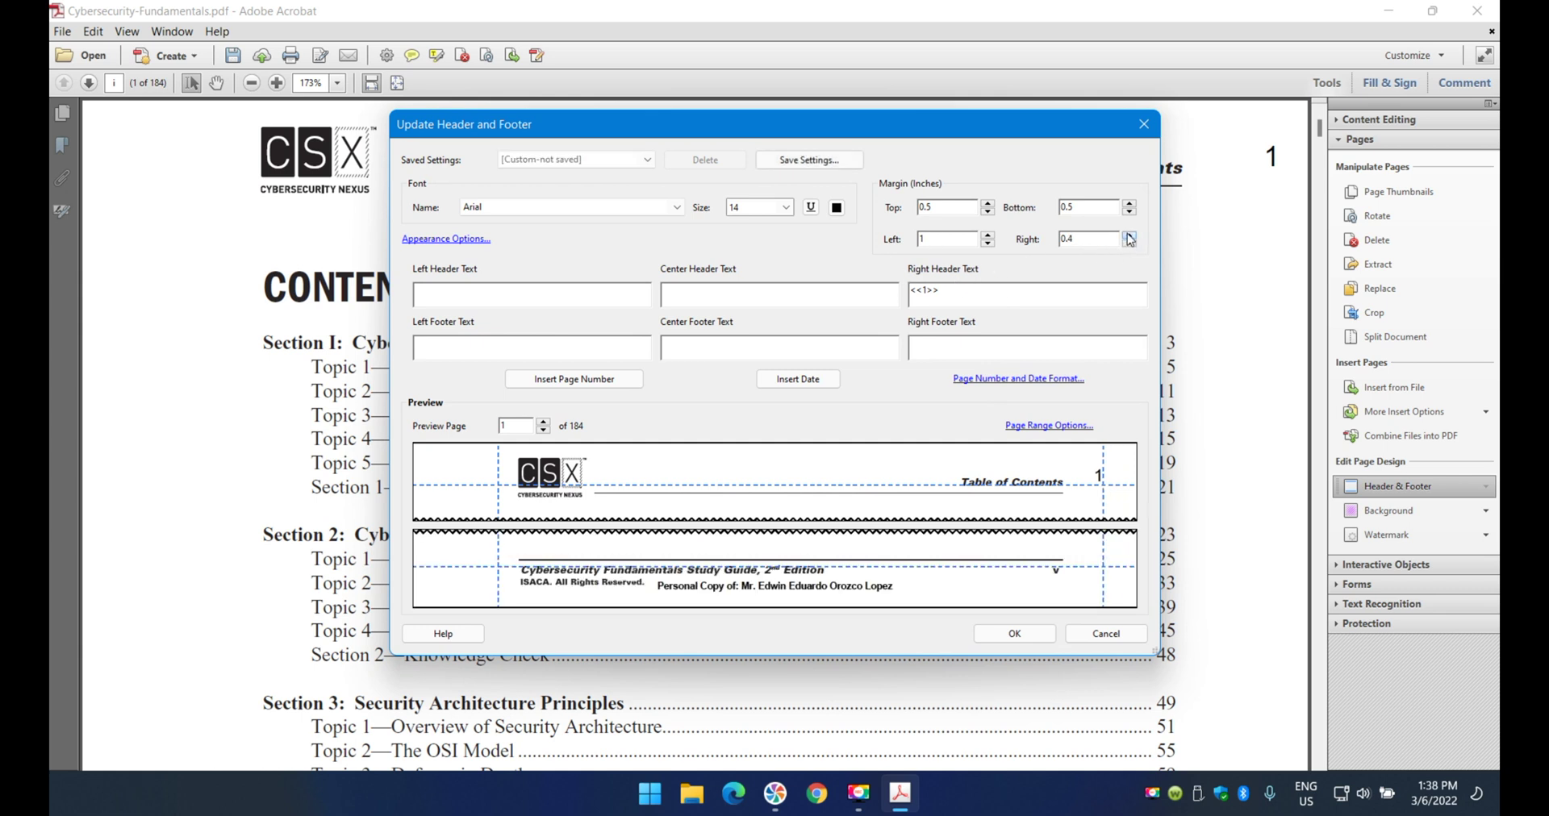
left_click(1130, 236)
left_click(1131, 236)
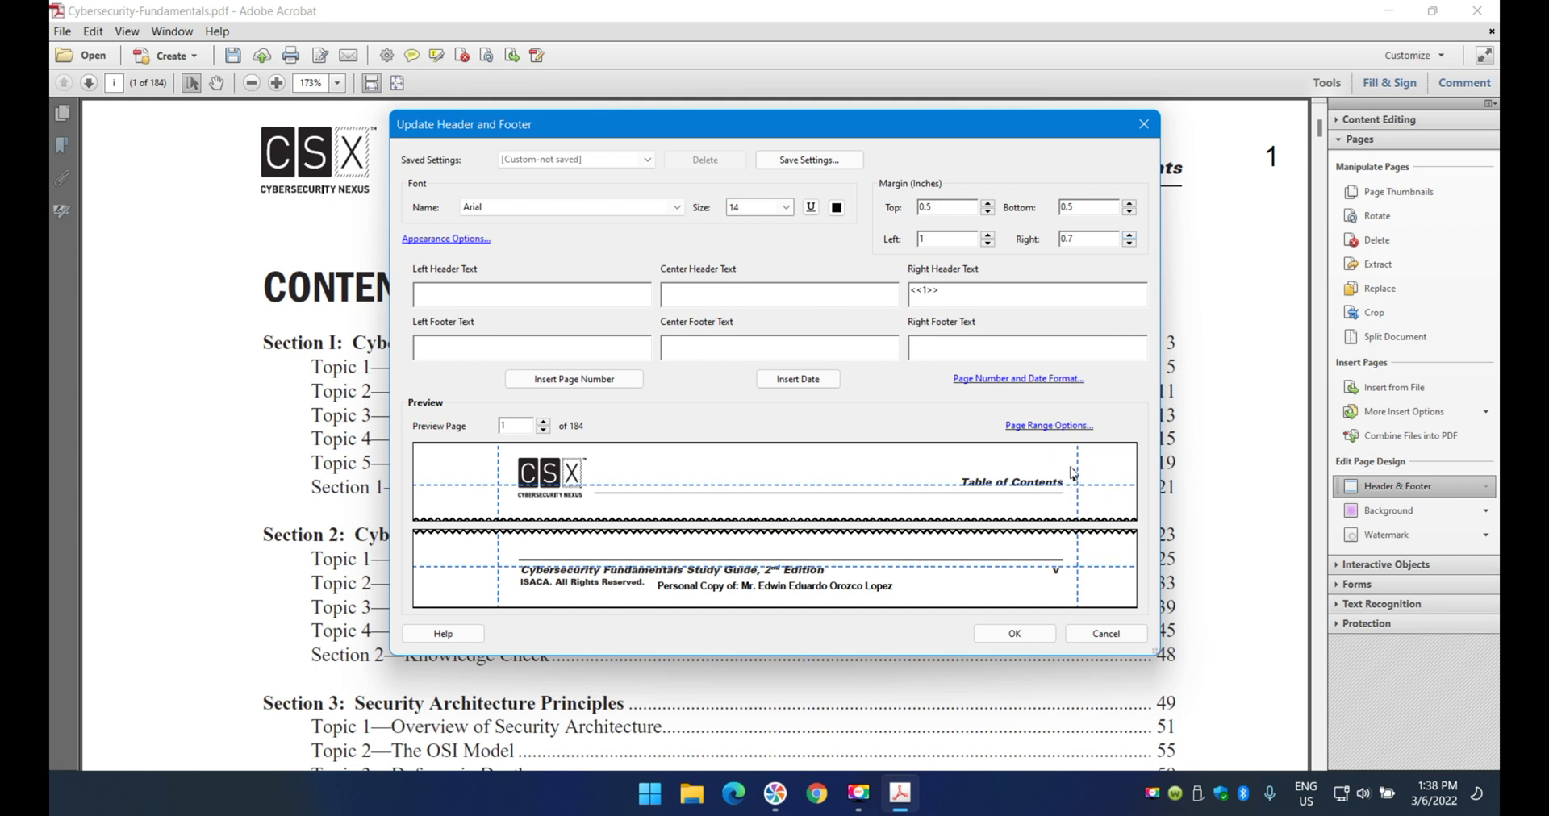
left_click(1129, 244)
left_click(1018, 636)
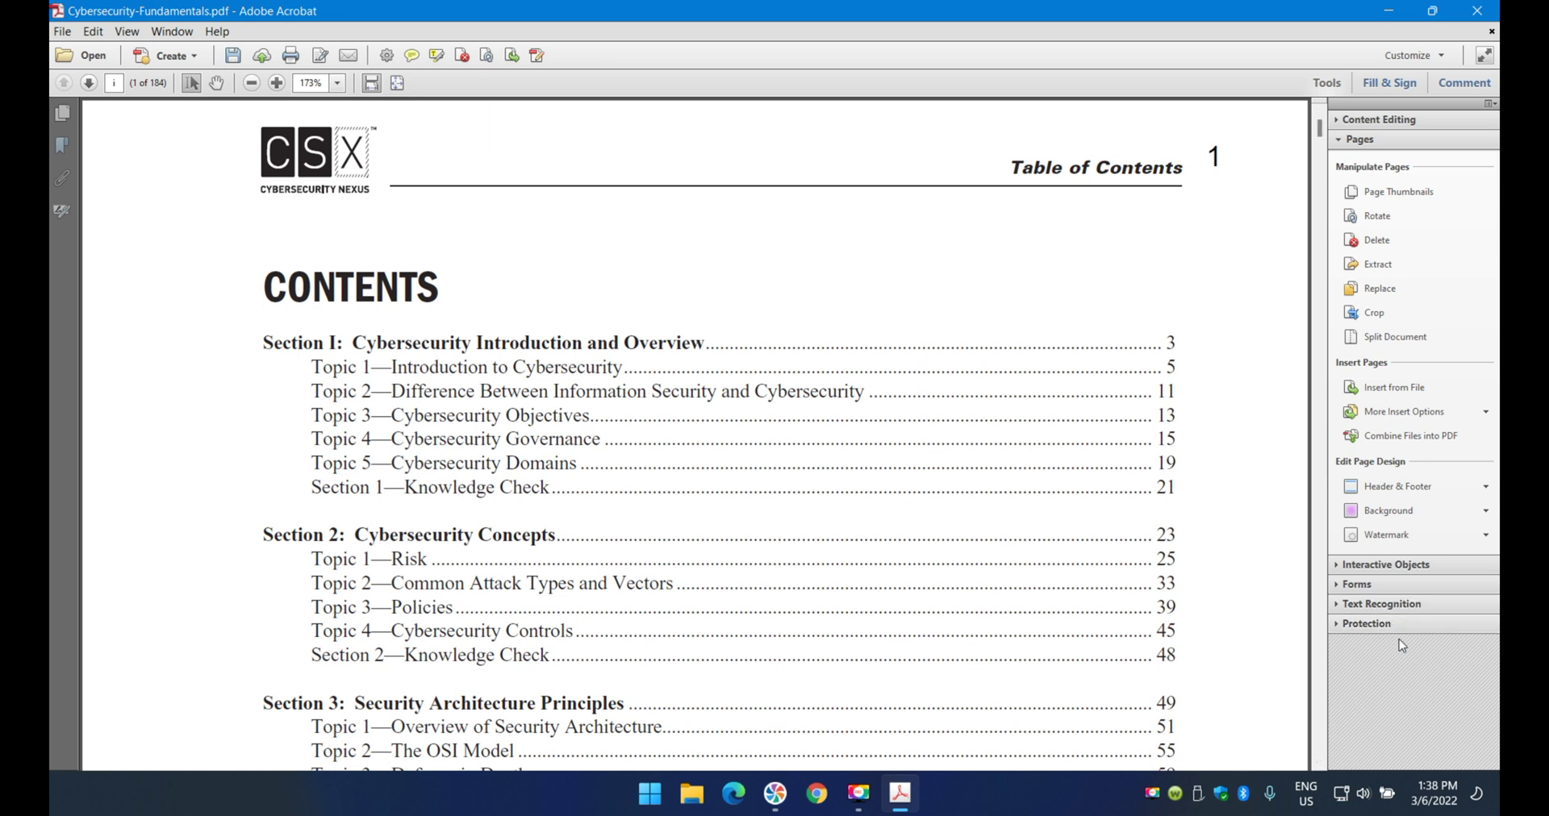
- Permanently remove the header and footer information, including the page numbers, from the document
left_click(1435, 485)
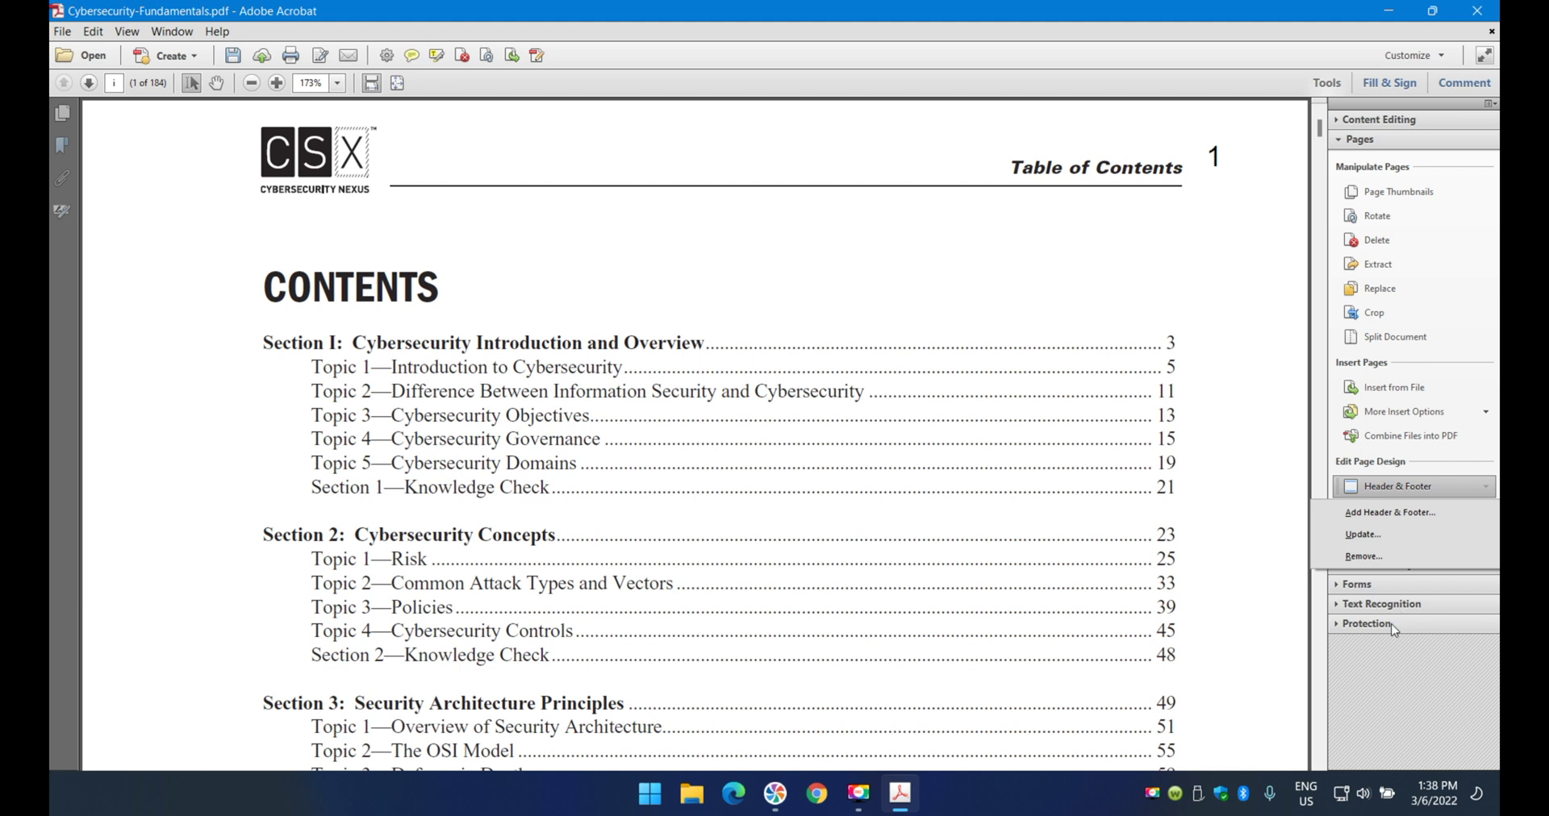
left_click(1239, 355)
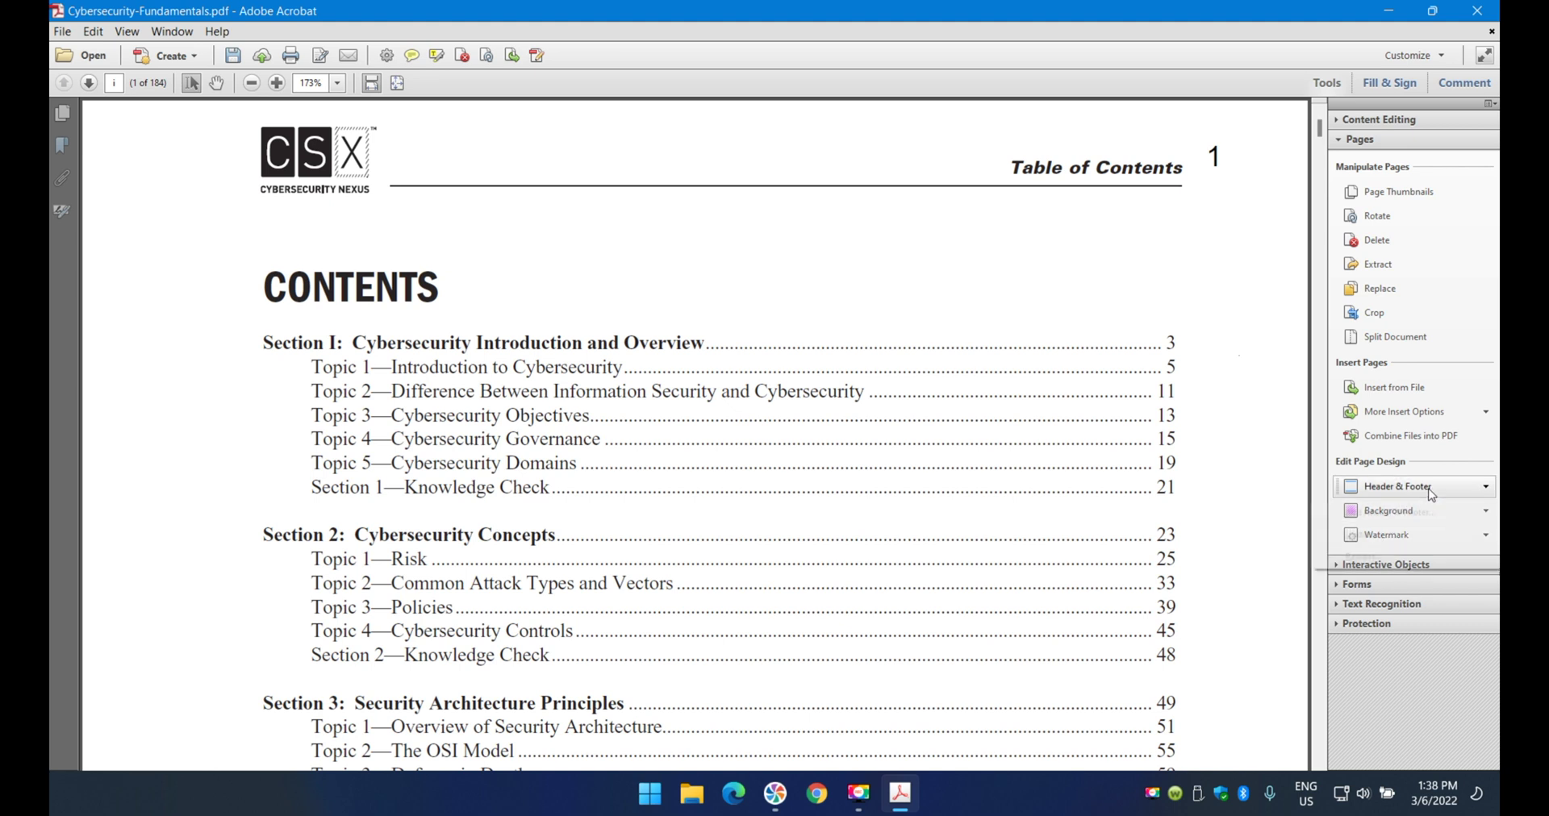
left_click(1412, 490)
left_click(1364, 557)
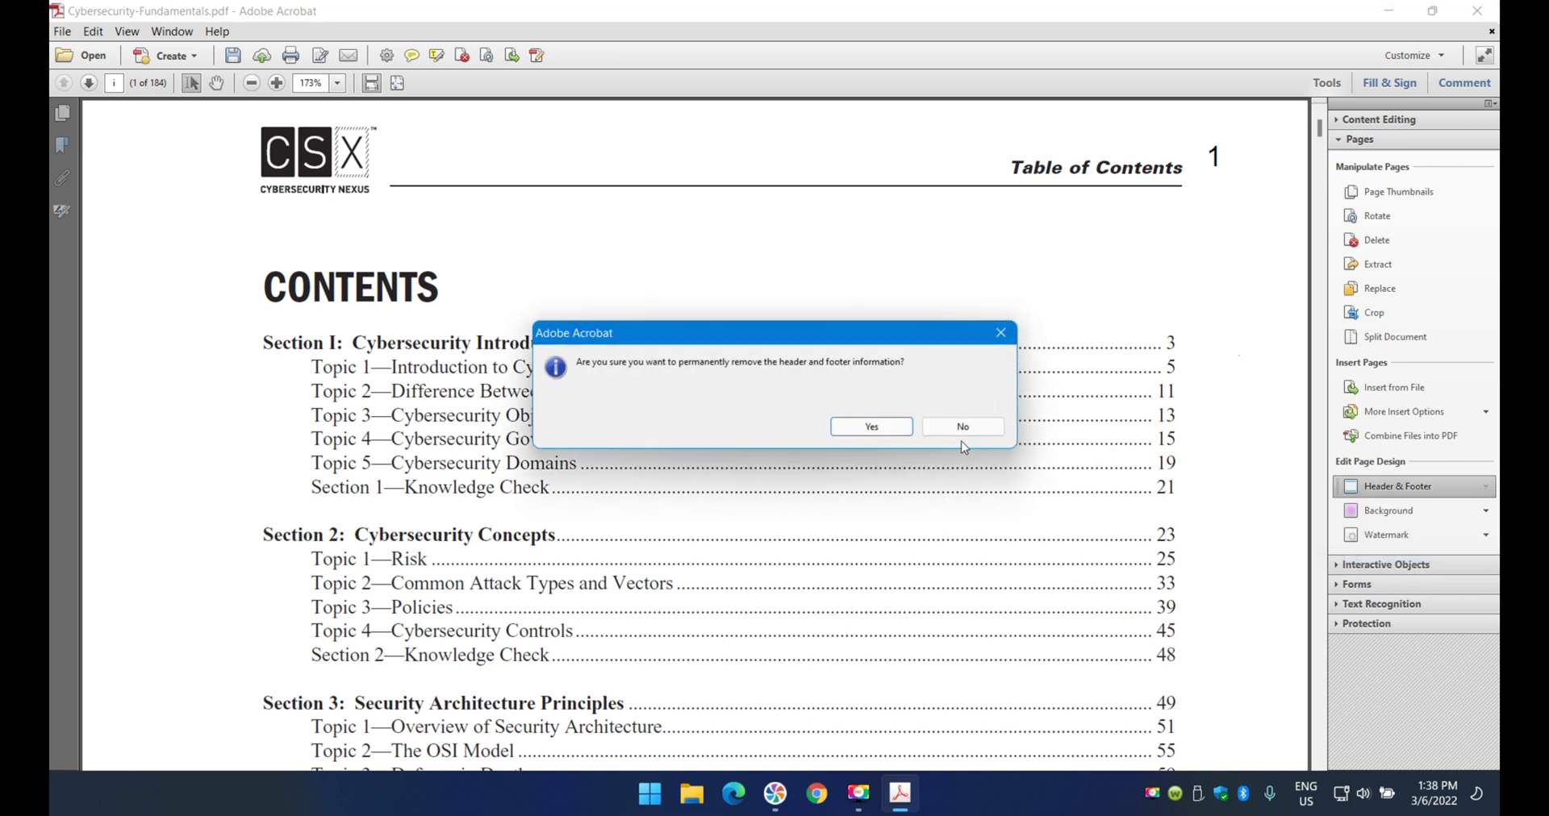
left_click(851, 438)
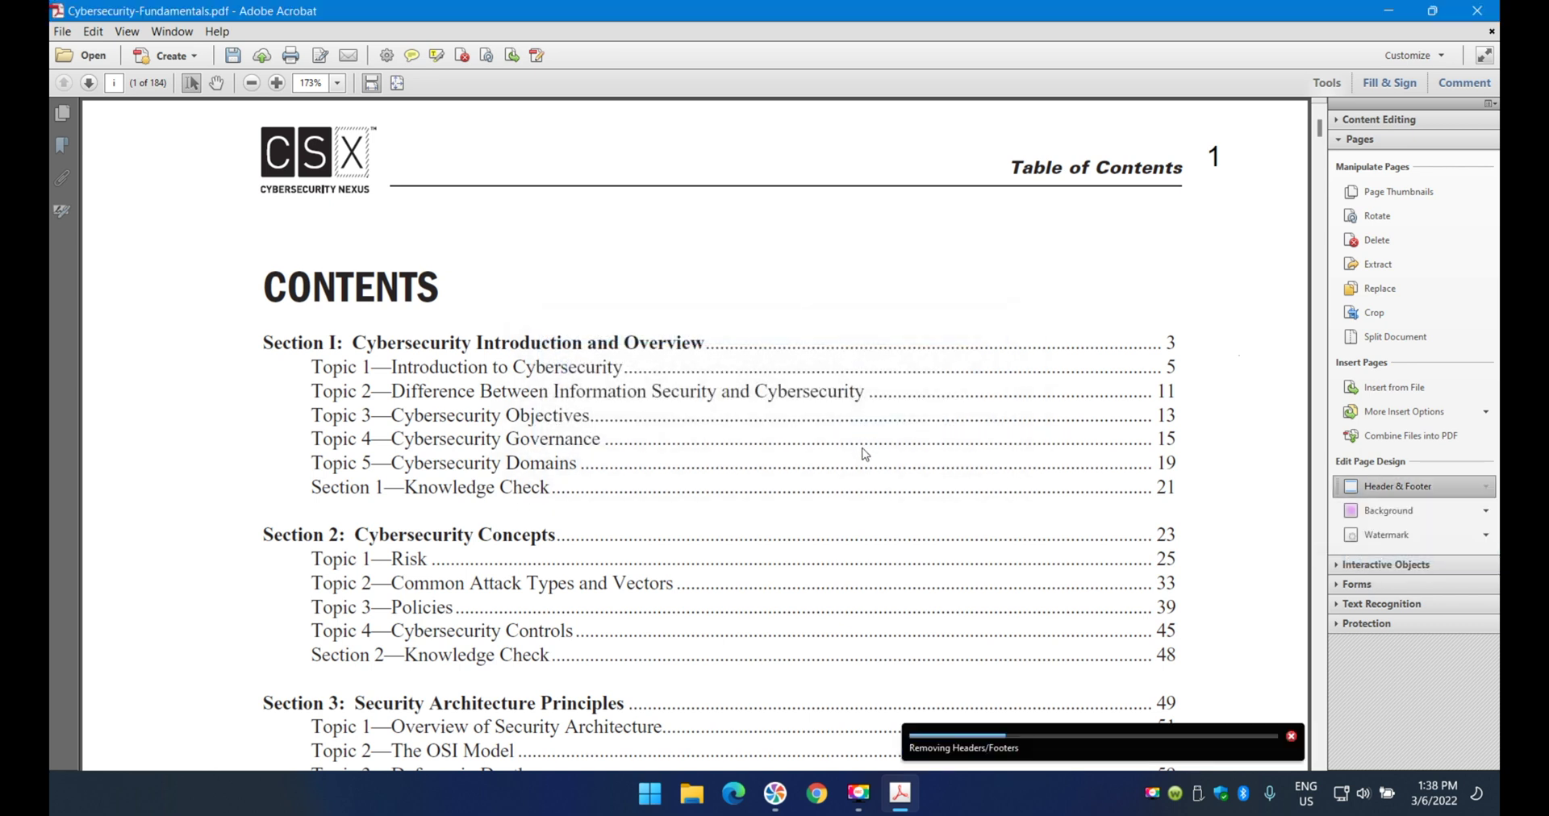